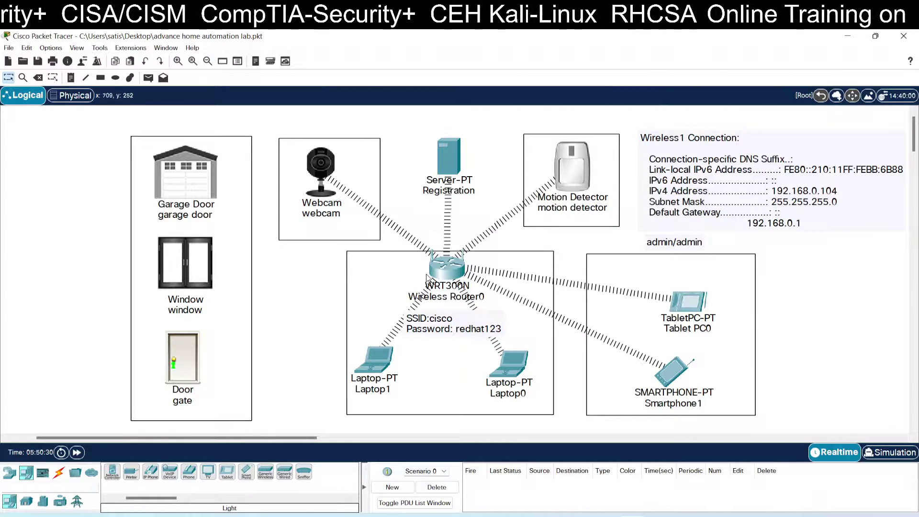
- Move the SSID and password note slightly up on the workspace
mouse_move(440, 154)
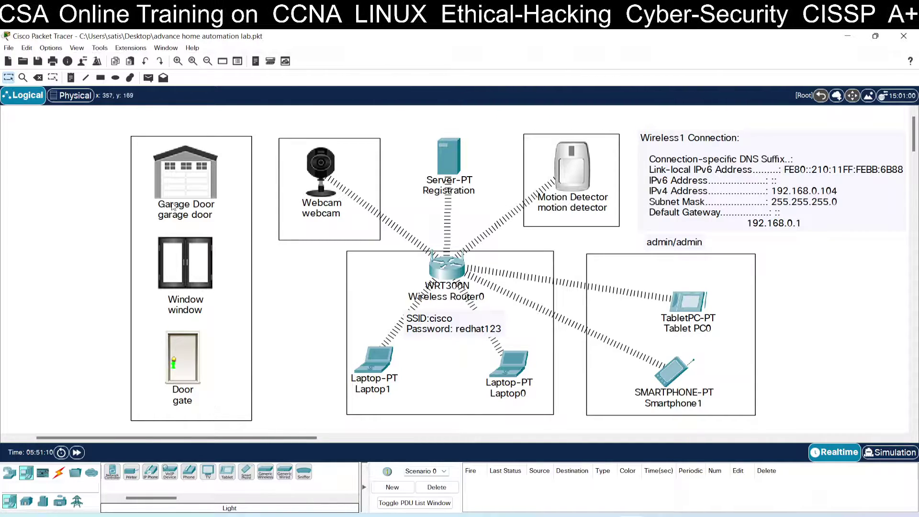
mouse_move(200, 380)
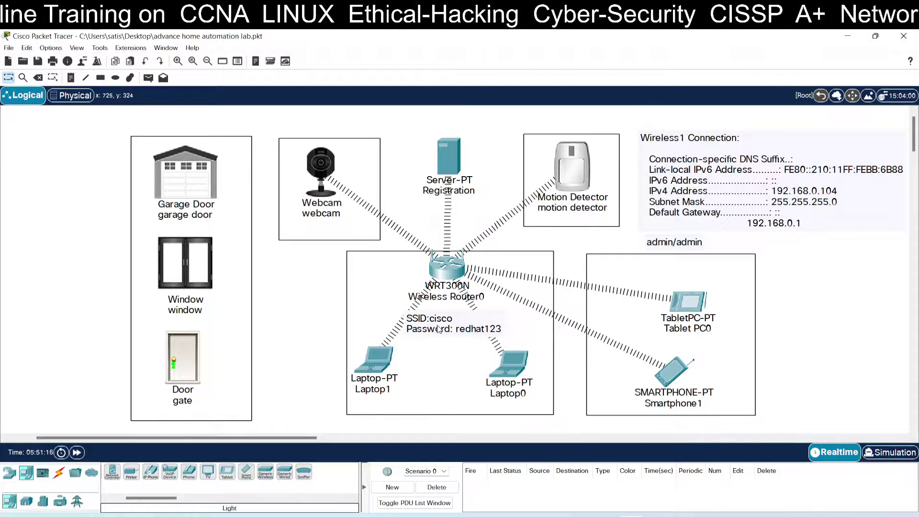
mouse_move(440, 328)
mouse_down()
mouse_move(392, 291)
mouse_move(427, 319)
mouse_up()
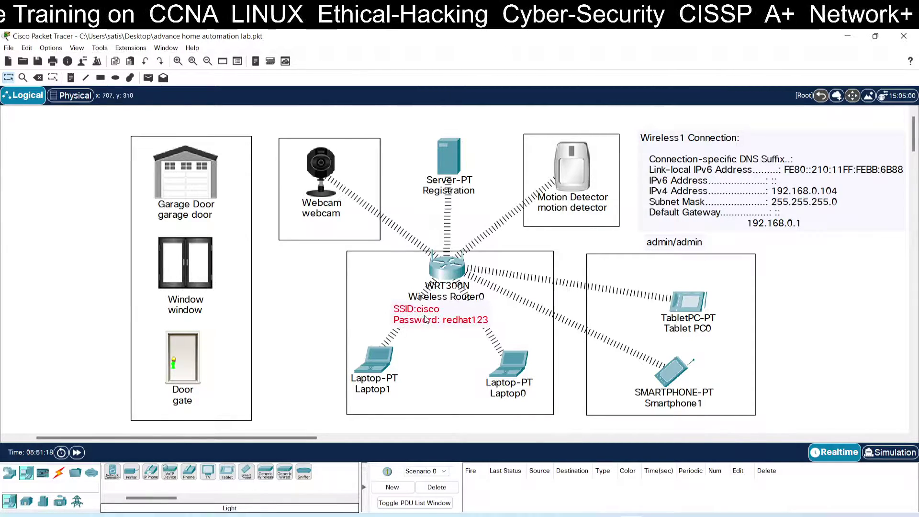
- Set the door's Wireless0 SSID to cisco with WPA2-PSK and the network passphrase
click(200, 362)
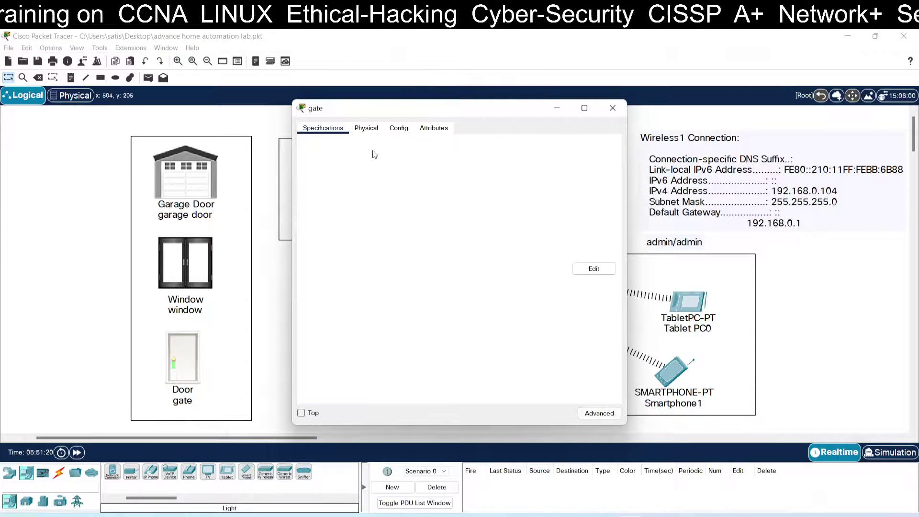
click(366, 129)
click(399, 128)
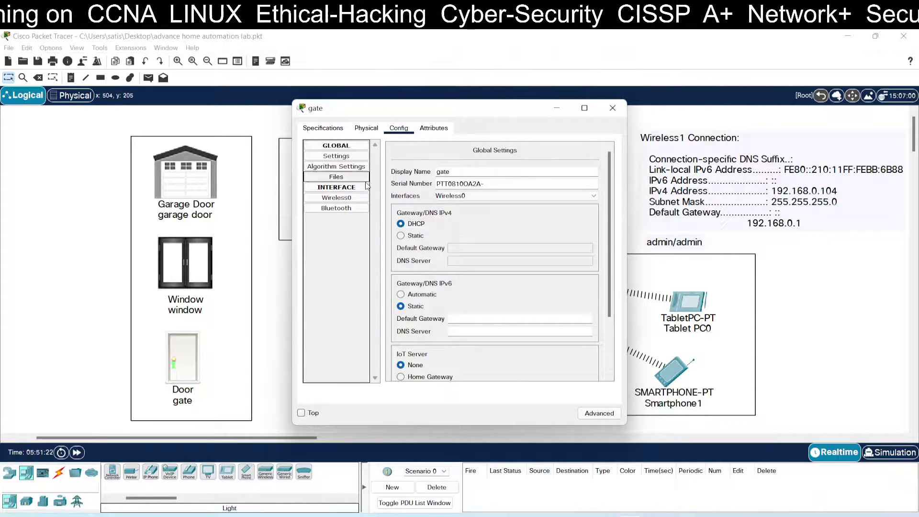
click(336, 198)
double_click(494, 189)
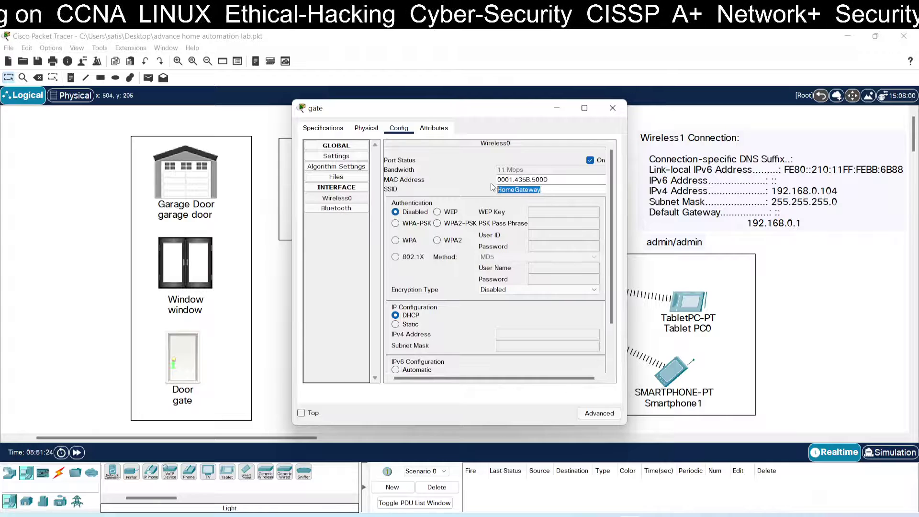
text(cisc)
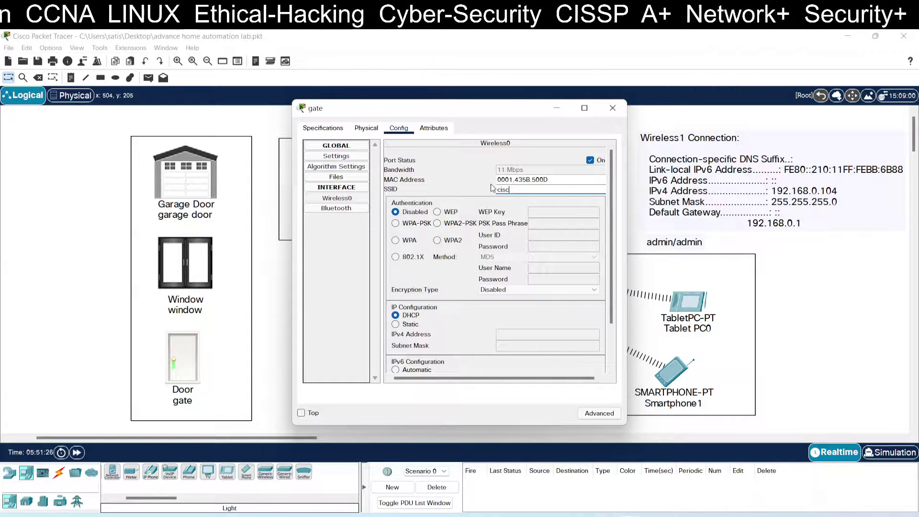
text(o)
key(Return)
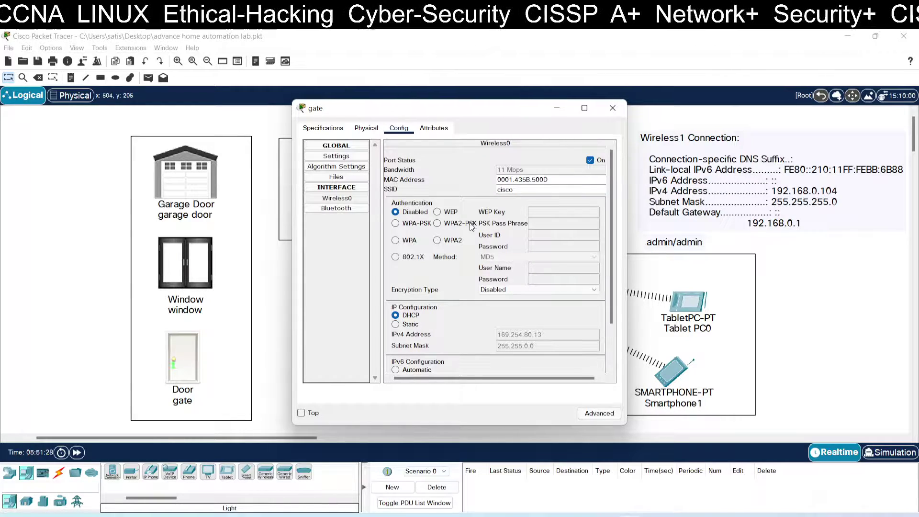
click(437, 223)
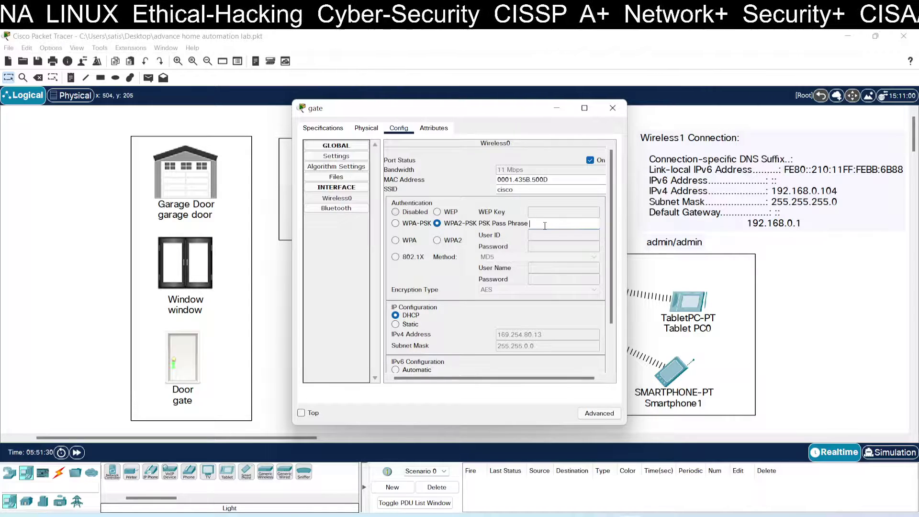
click(544, 225)
text(redhat123)
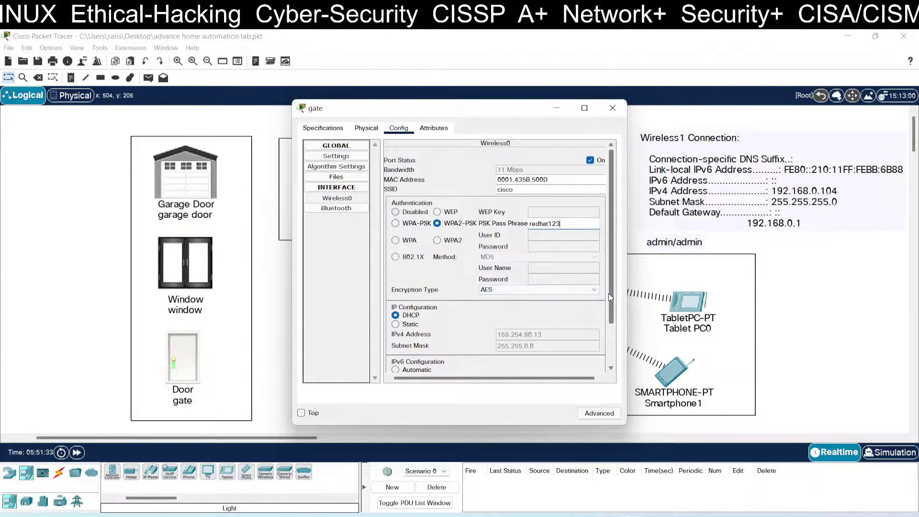
scroll(608, 294, down, 3)
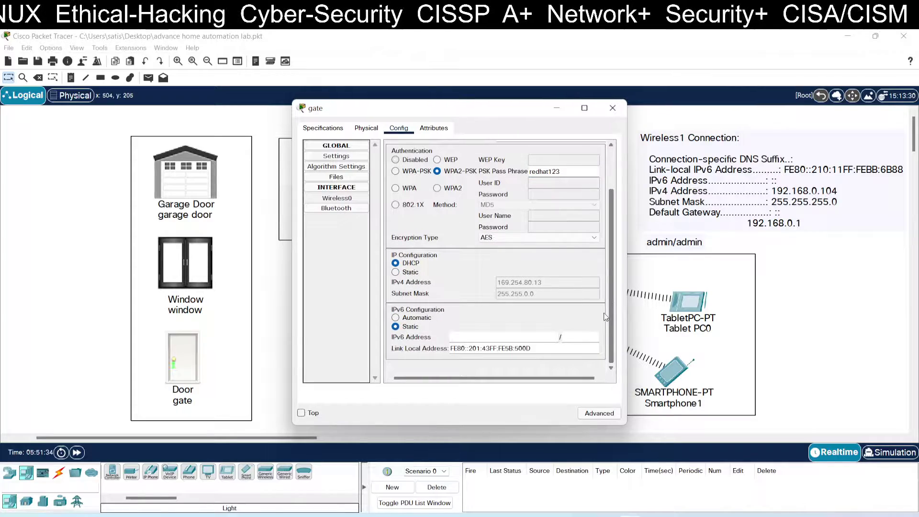
click(611, 113)
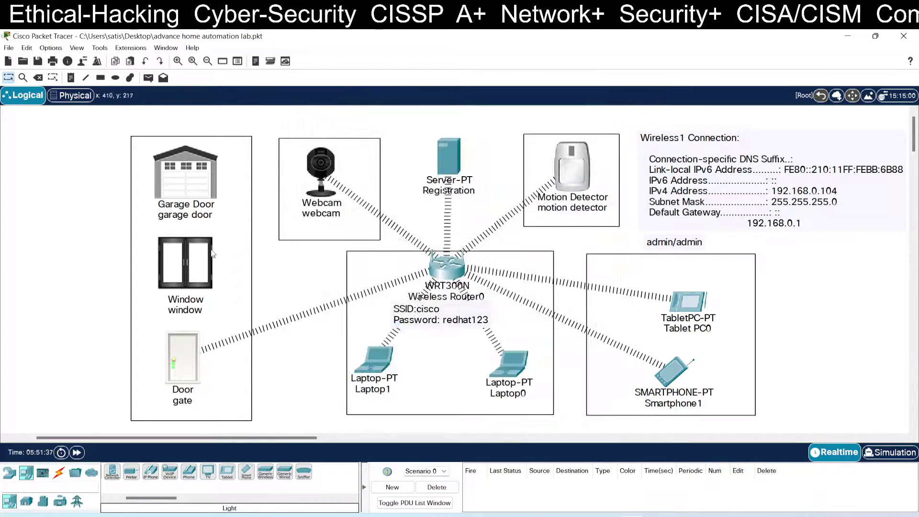
- Change the window's Wireless0 SSID from HomeGateway to cisco, using WPA2-PSK with the passphrase
click(206, 258)
click(366, 129)
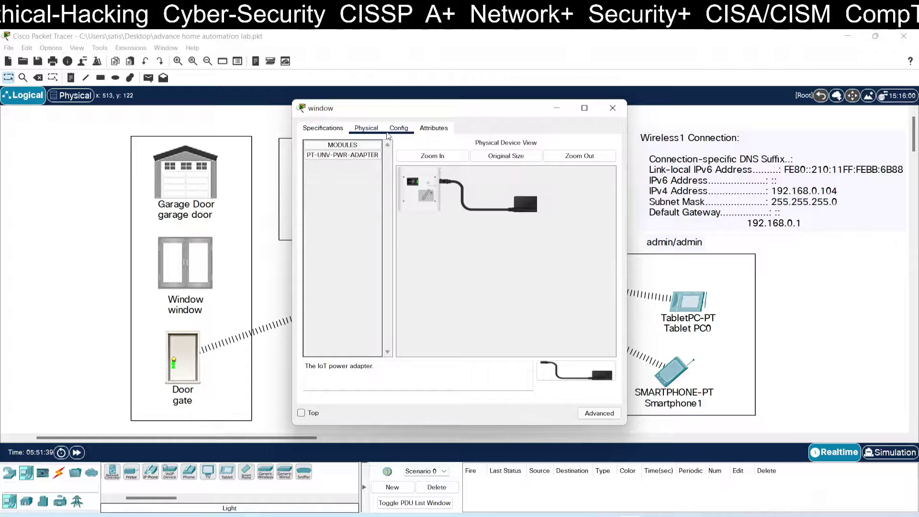
click(392, 129)
click(337, 198)
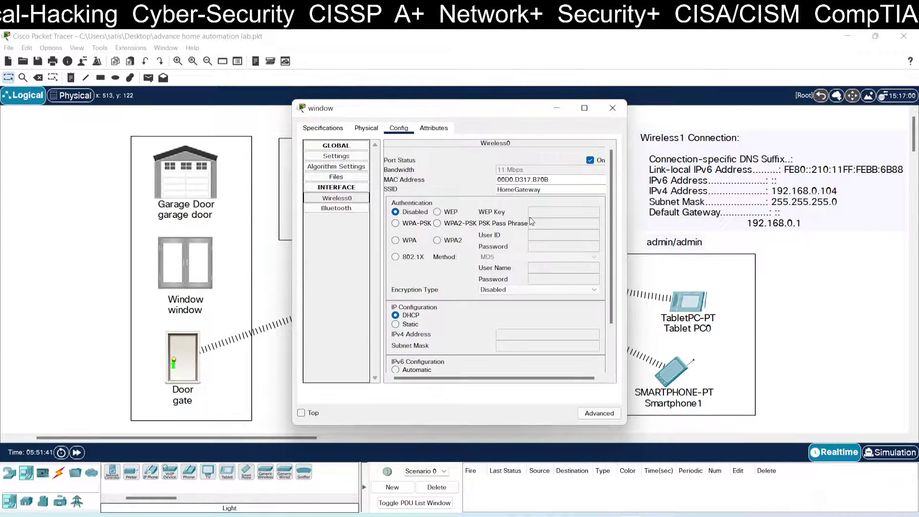
drag(550, 189, 486, 189)
text(c)
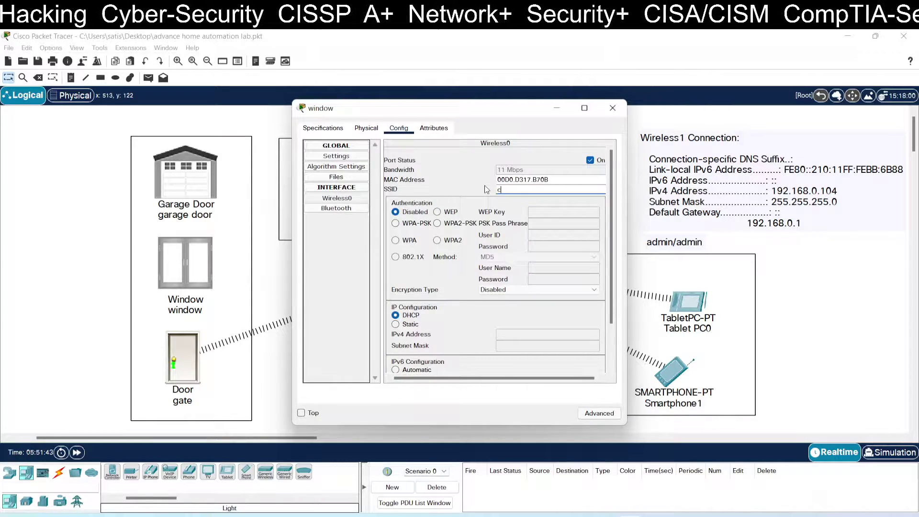
text(isco)
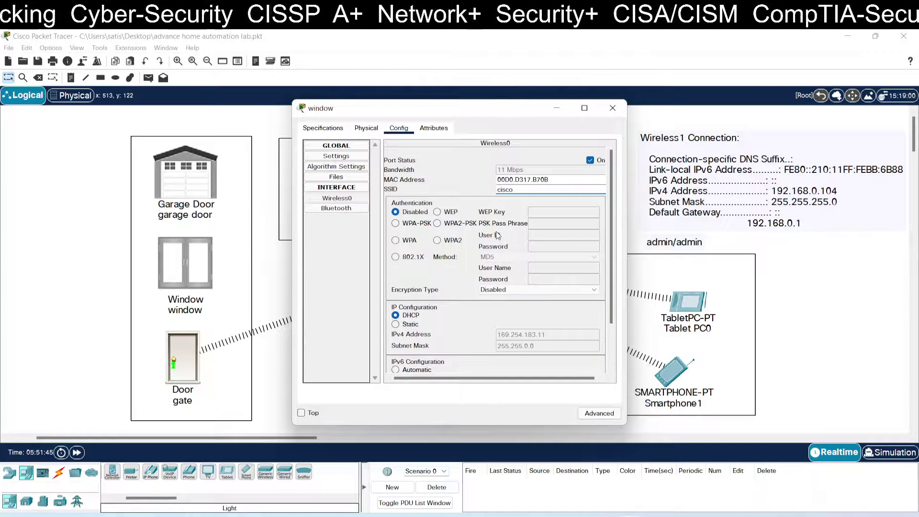
click(437, 223)
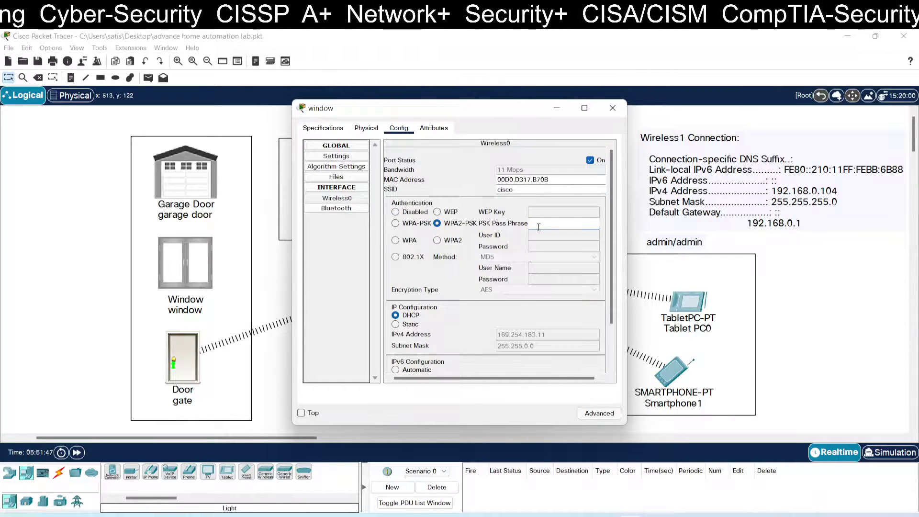
text(rech)
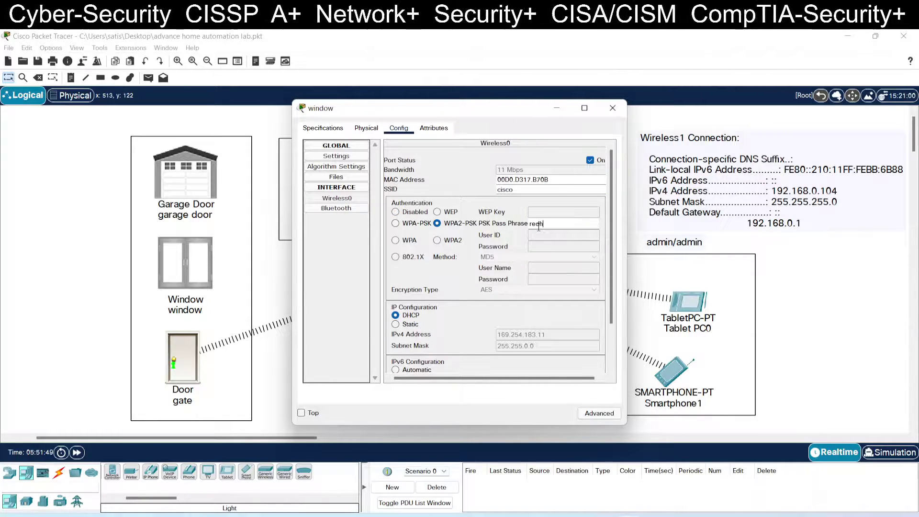
text(at123)
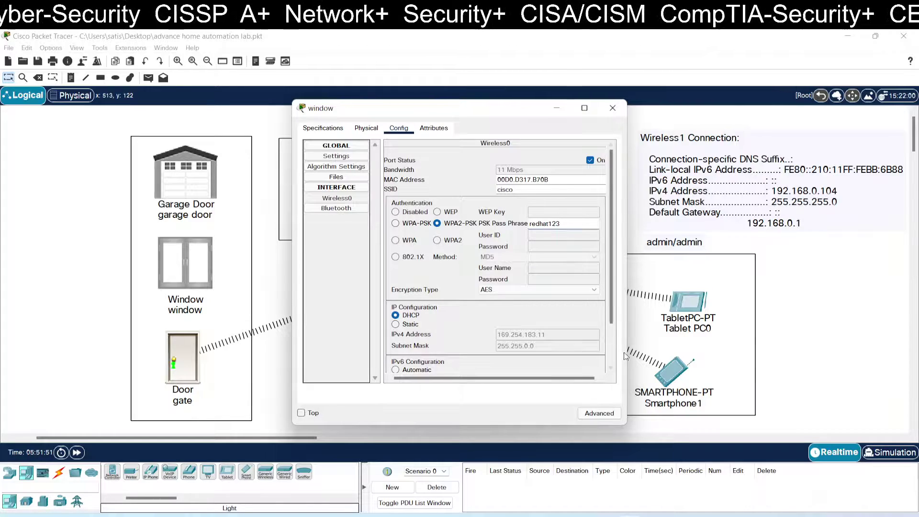
click(612, 107)
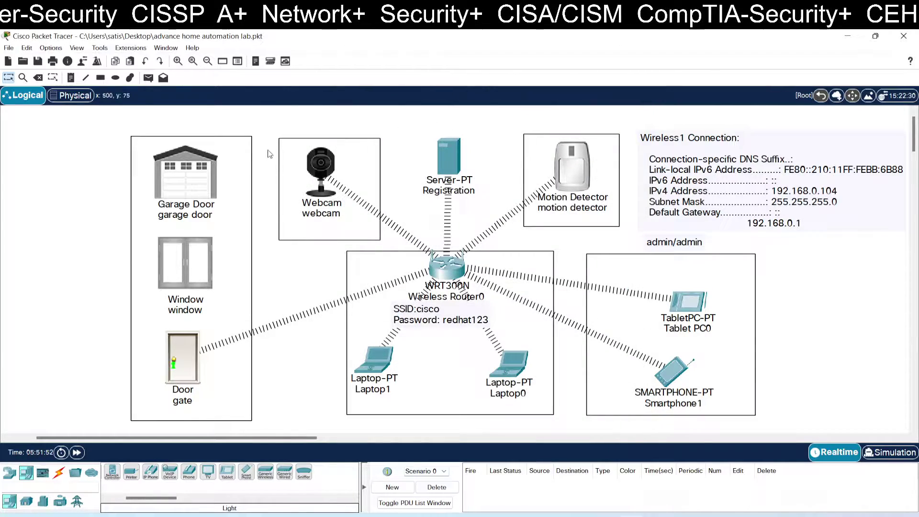
- Give the garage door's Wireless0 the SSID cisco, WPA2-PSK and the network passphrase
click(208, 171)
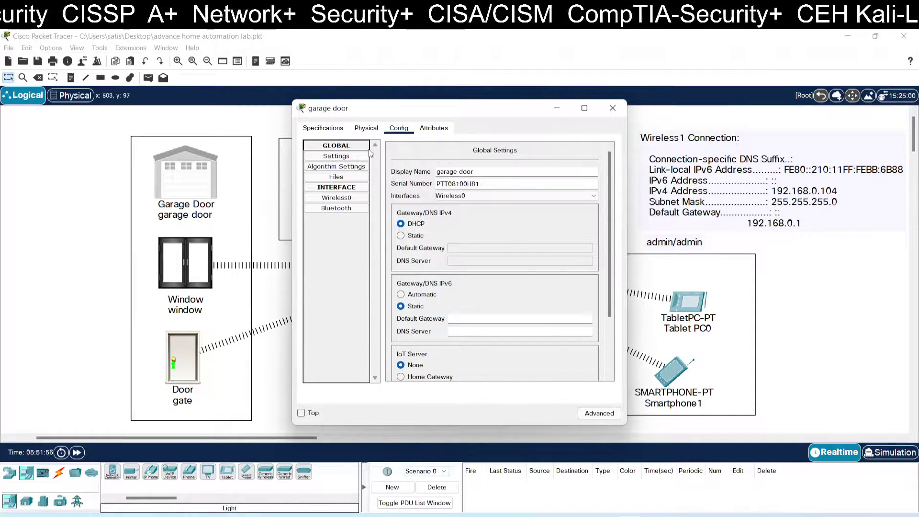
click(350, 197)
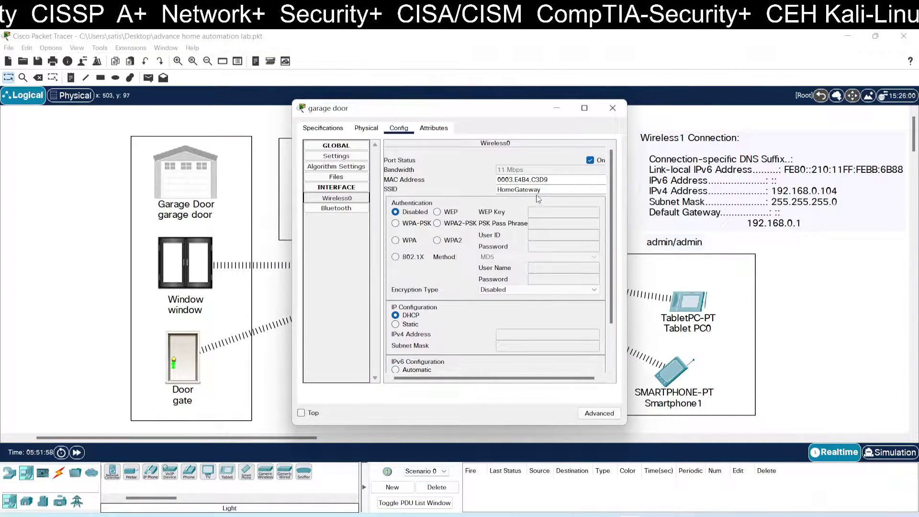
drag(538, 190, 471, 185)
text(cisco)
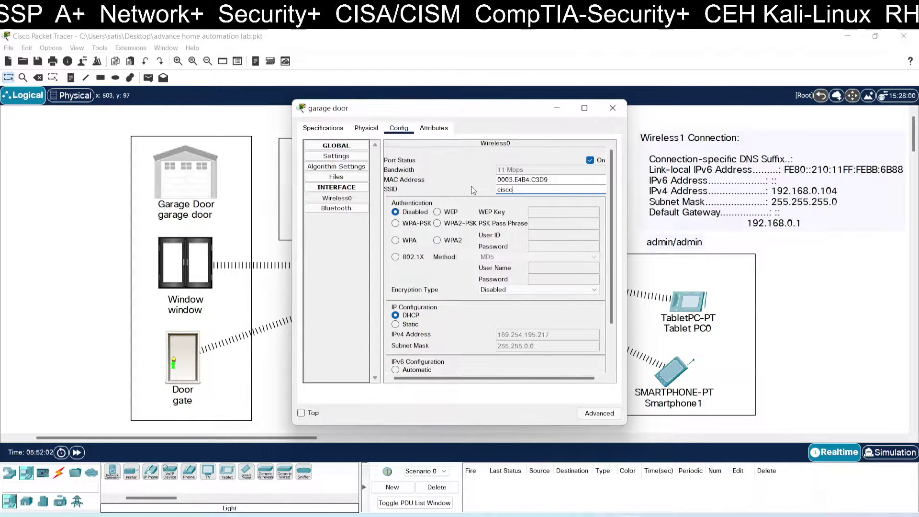
click(436, 223)
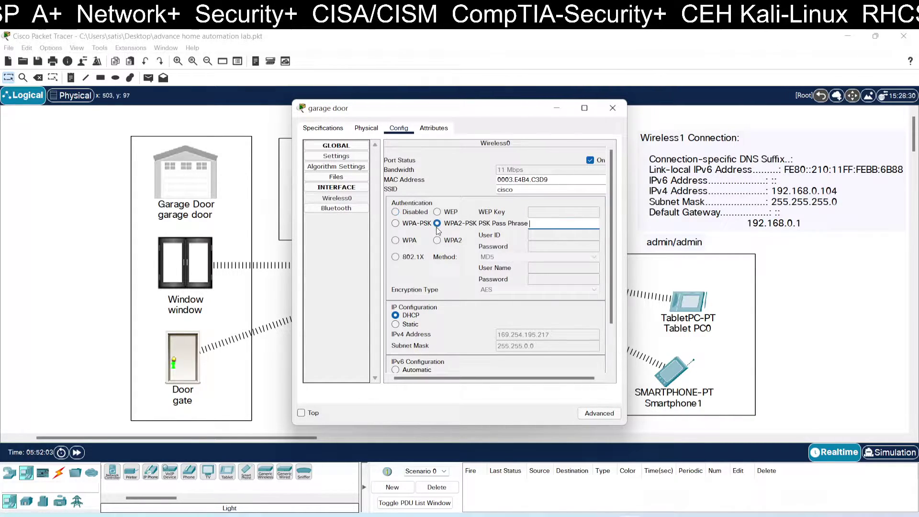
click(541, 223)
text(redha)
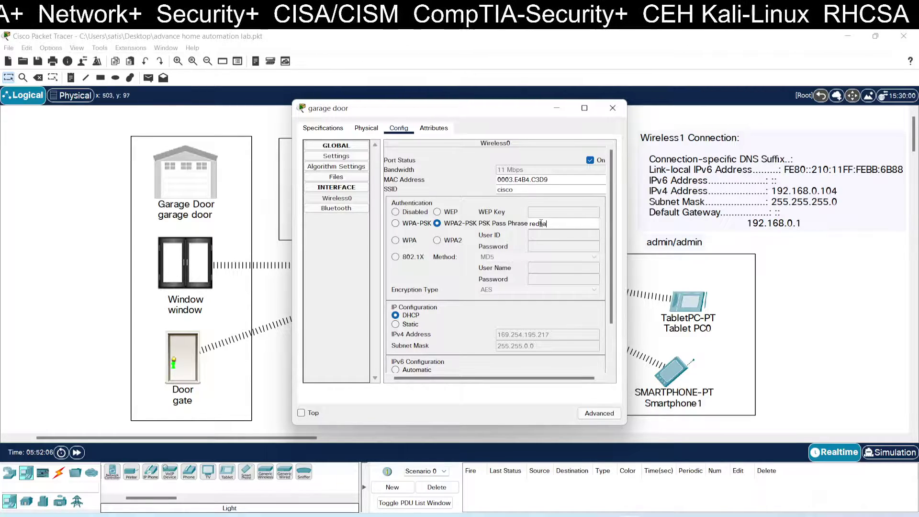
text(t123)
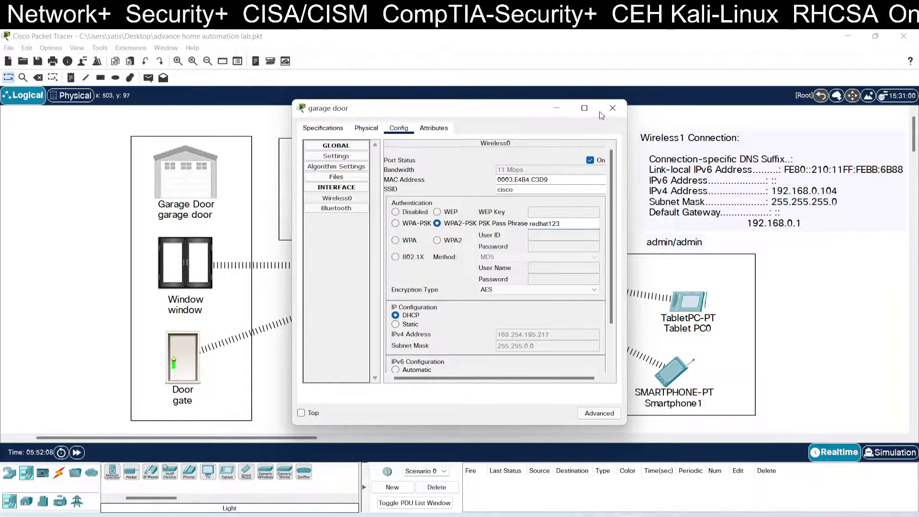
click(613, 107)
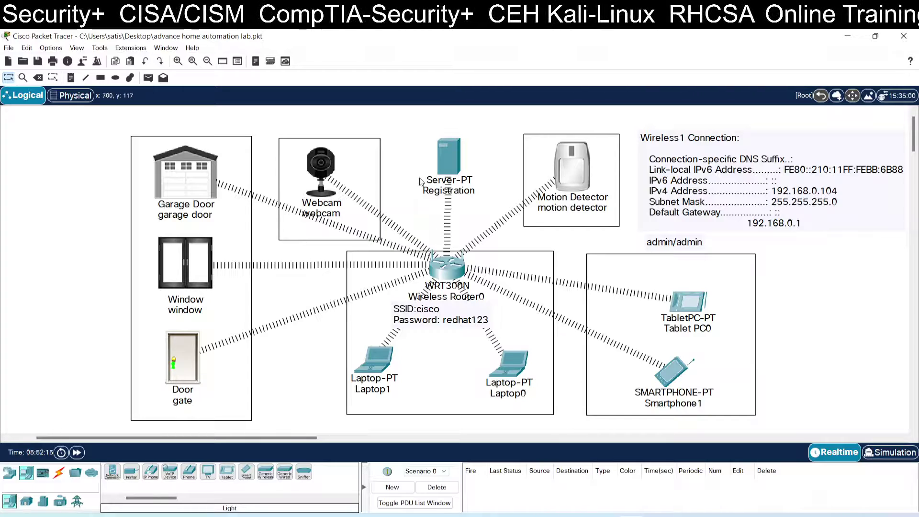
- Switch the garage door's global IoT Server setting to Remote Server
alt+click(209, 176)
click(209, 174)
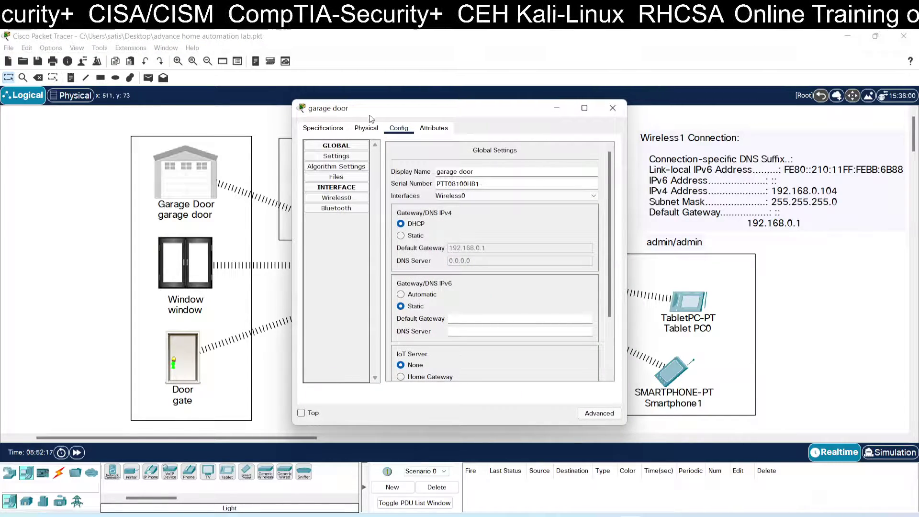
click(401, 222)
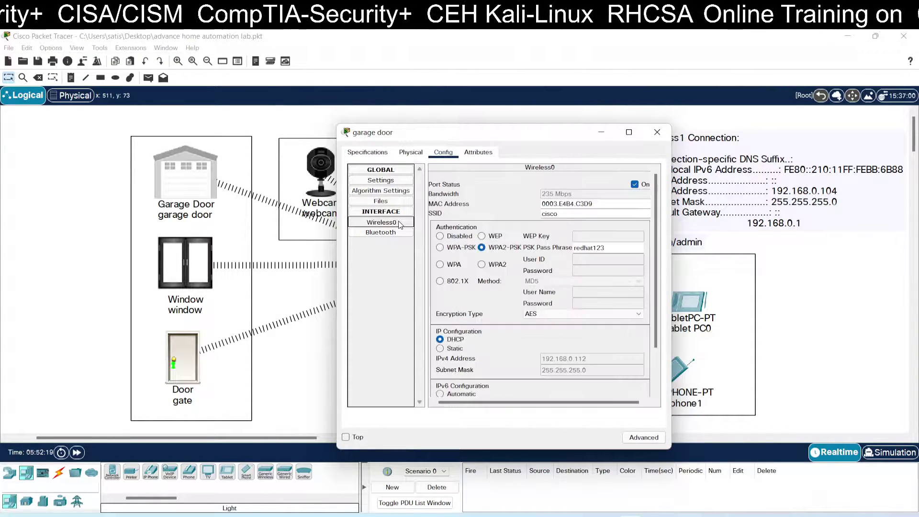
scroll(471, 265, down, 3)
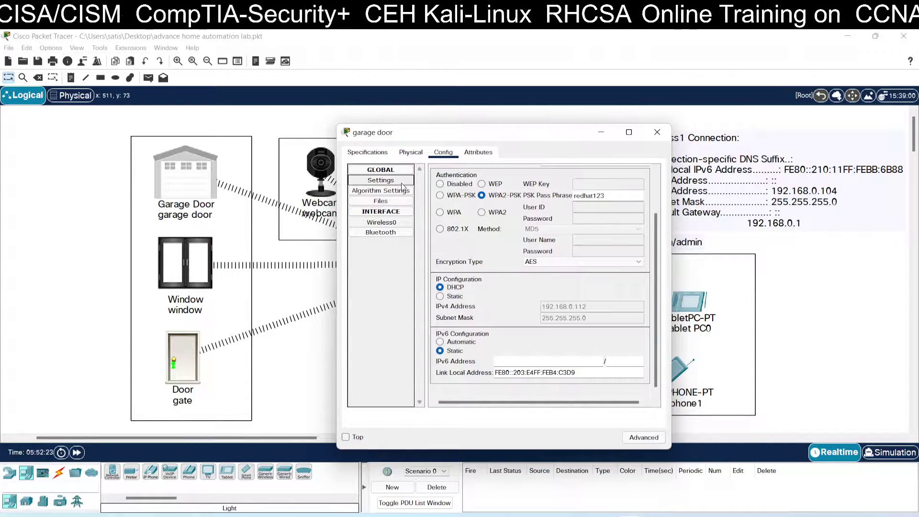
click(381, 180)
scroll(494, 263, down, 3)
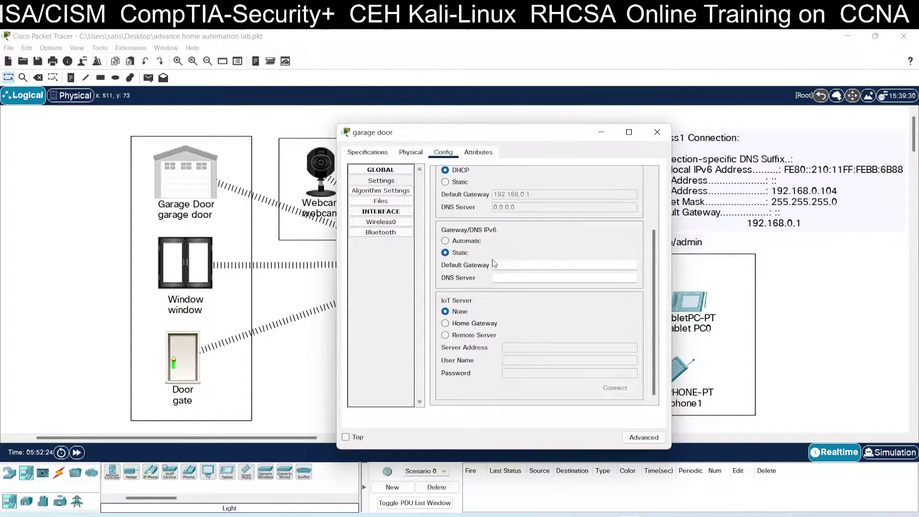
click(475, 335)
- Connect the garage door to server 192.168.0.104 with the server's user name and password
click(523, 346)
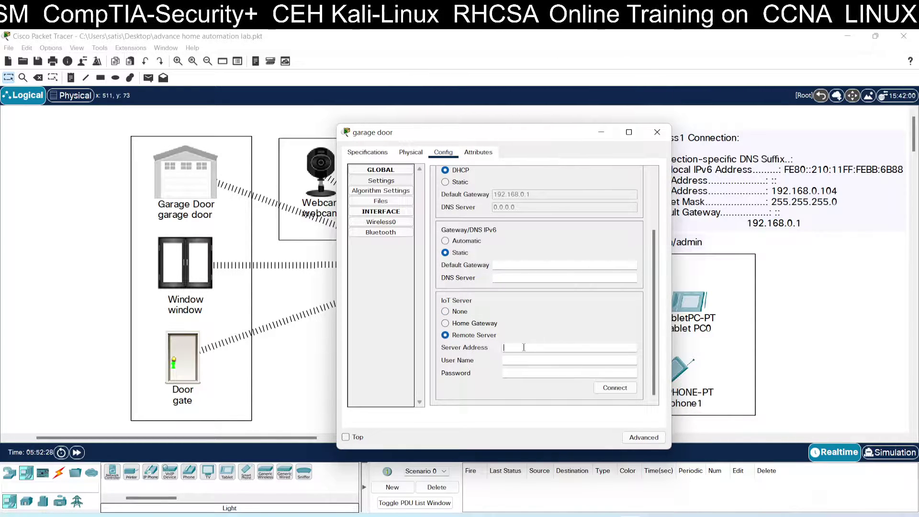
text(192.168)
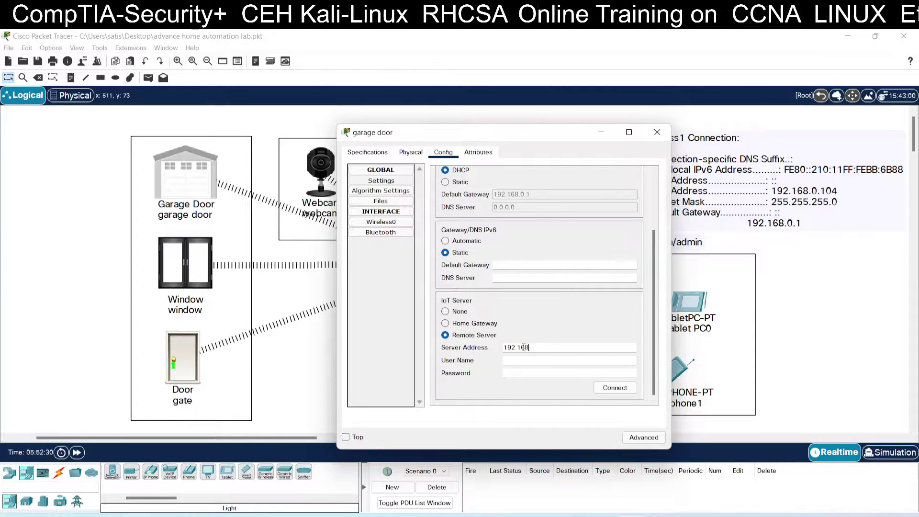
text(.0)
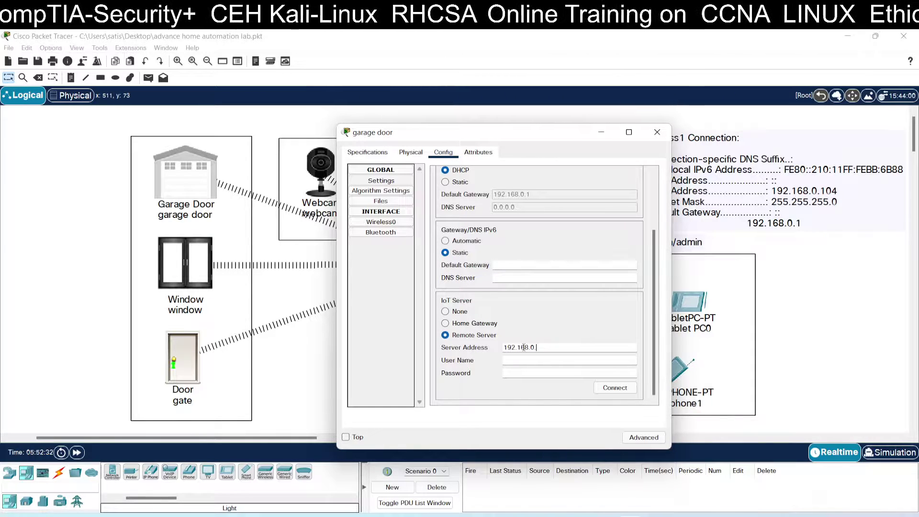
text(.104)
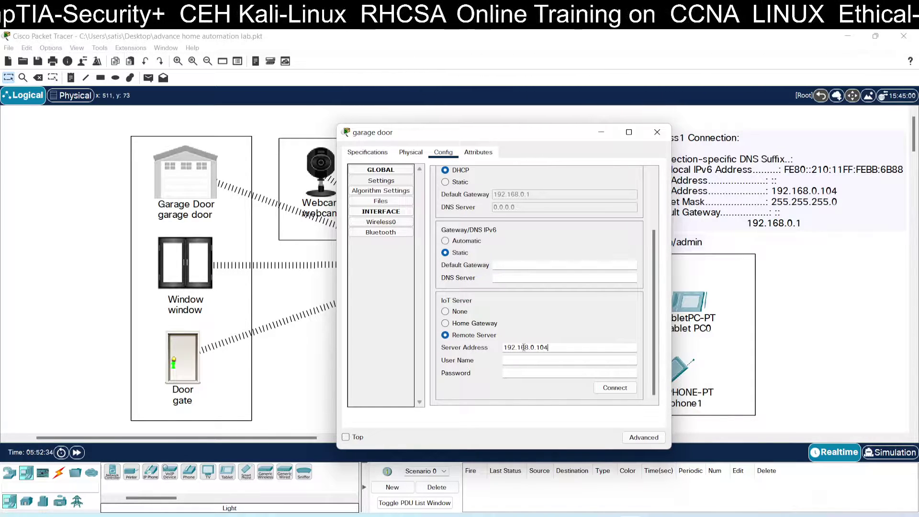
click(543, 361)
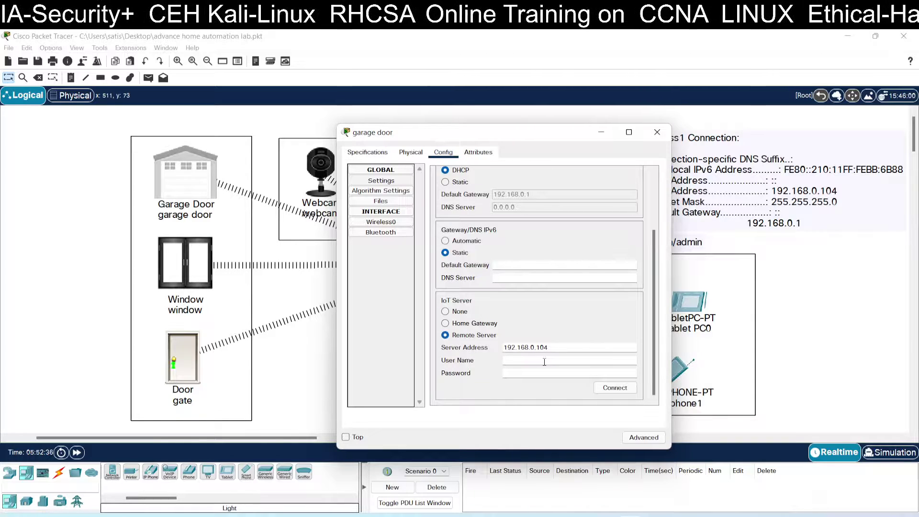
text(ad)
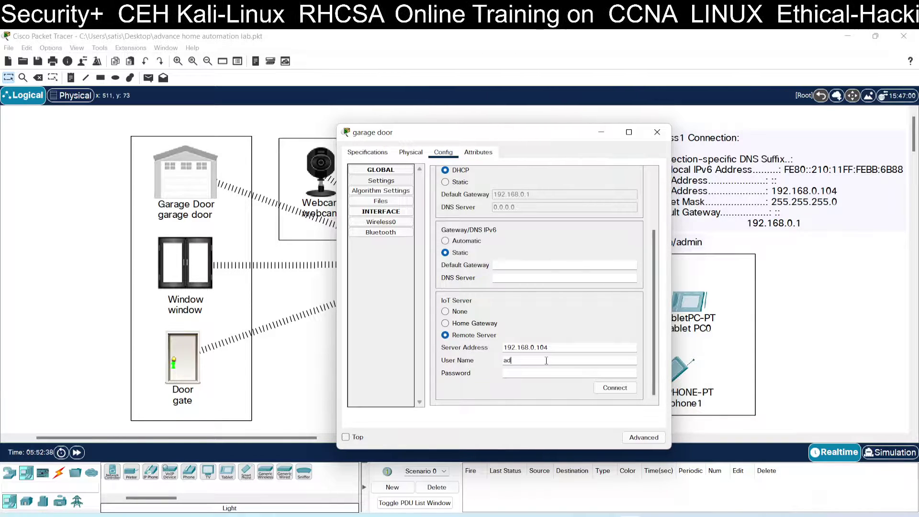
text(min)
key(Tab)
text(adm)
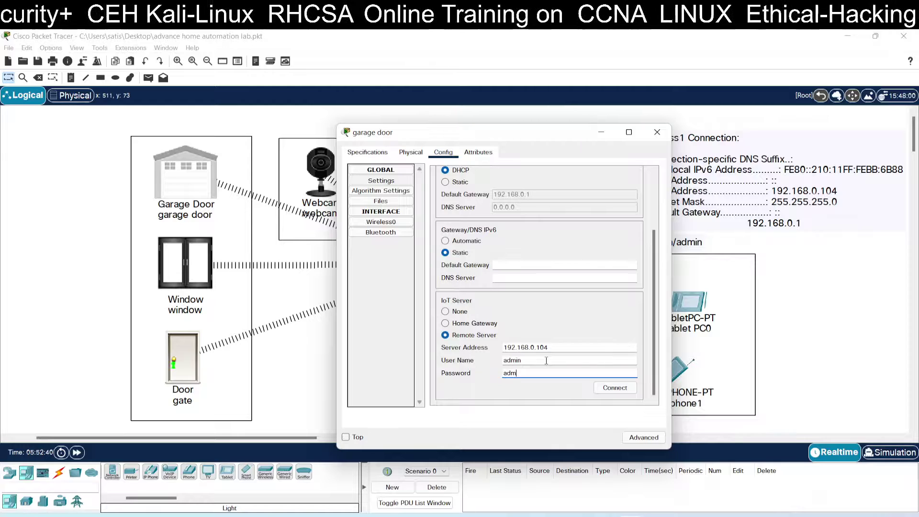
click(618, 390)
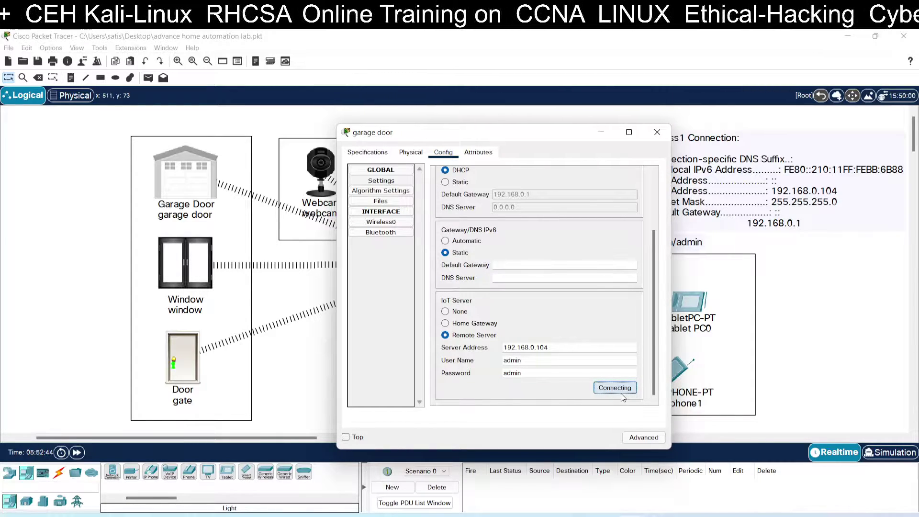
click(658, 132)
- Point the window at Remote Server 192.168.0.104 with the server credentials and connect
click(210, 265)
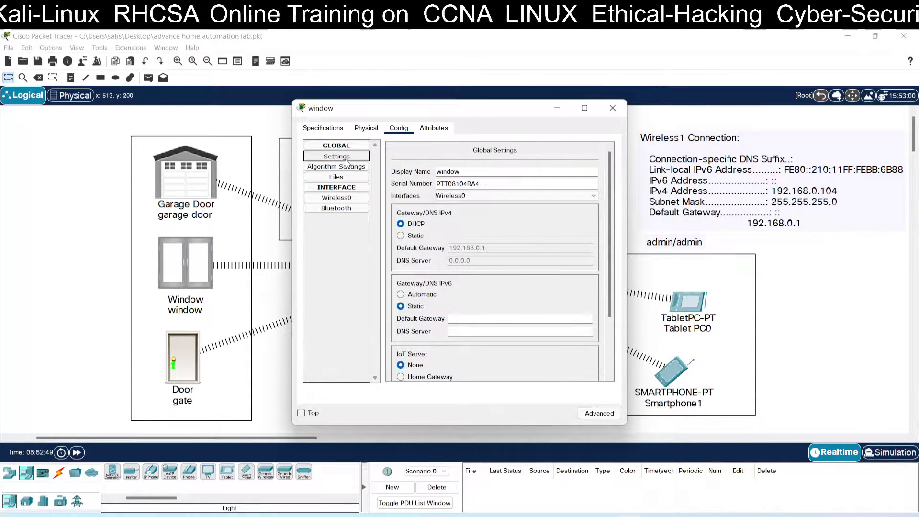
scroll(481, 293, down, 2)
scroll(481, 293, down, 1)
click(441, 311)
click(471, 324)
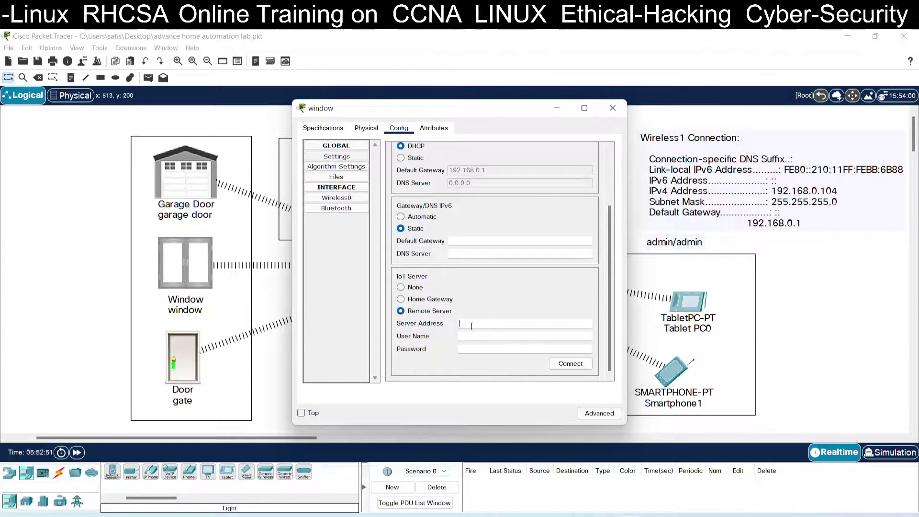
text(192.1)
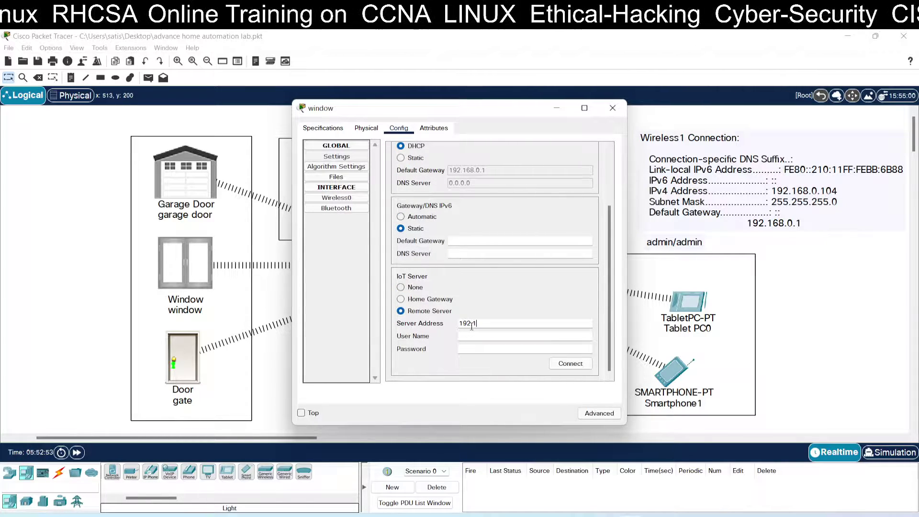
text(68.0.104)
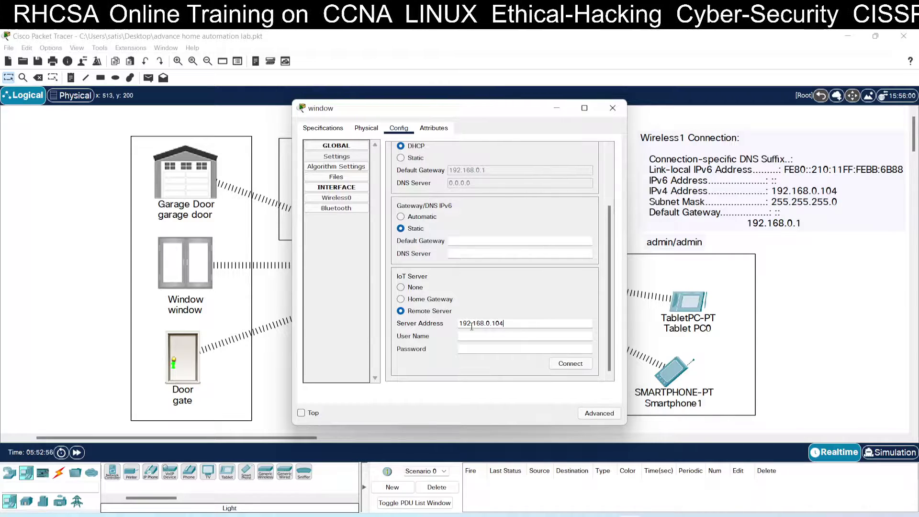
key(Tab)
text(adm)
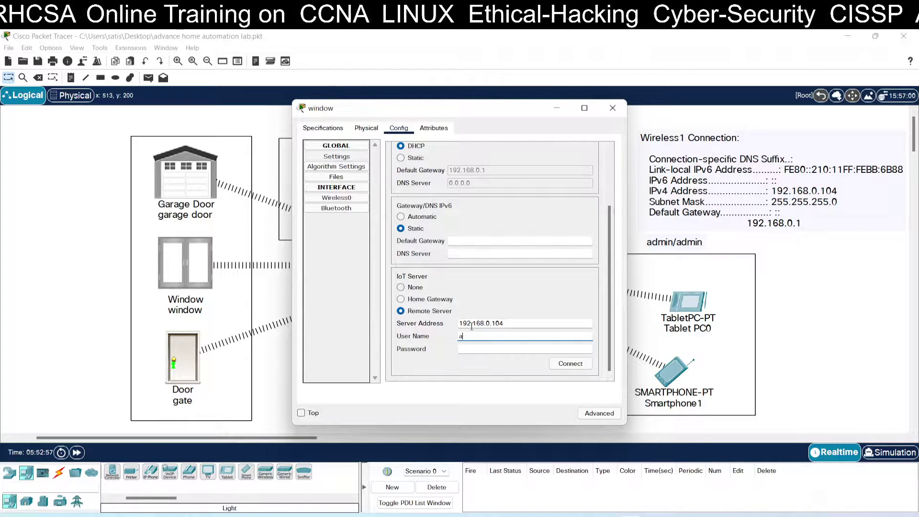
key(Tab)
text(ad)
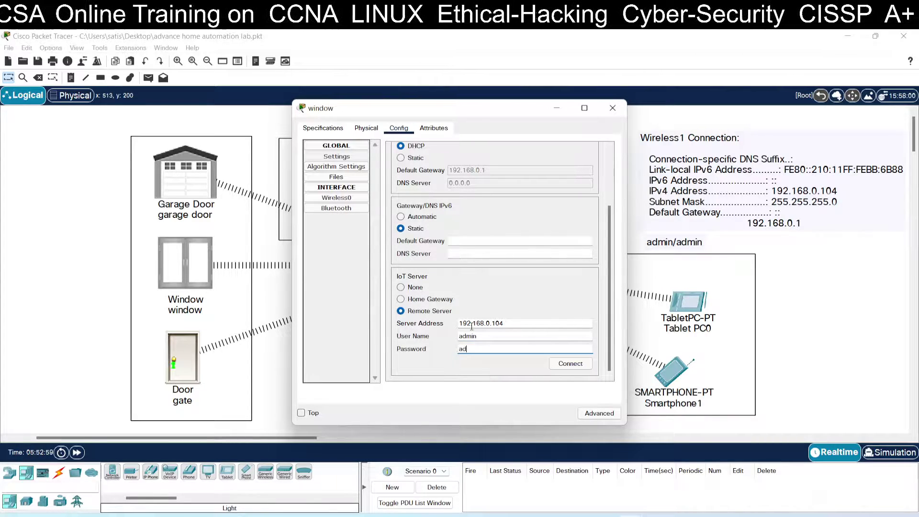
text(min)
click(570, 363)
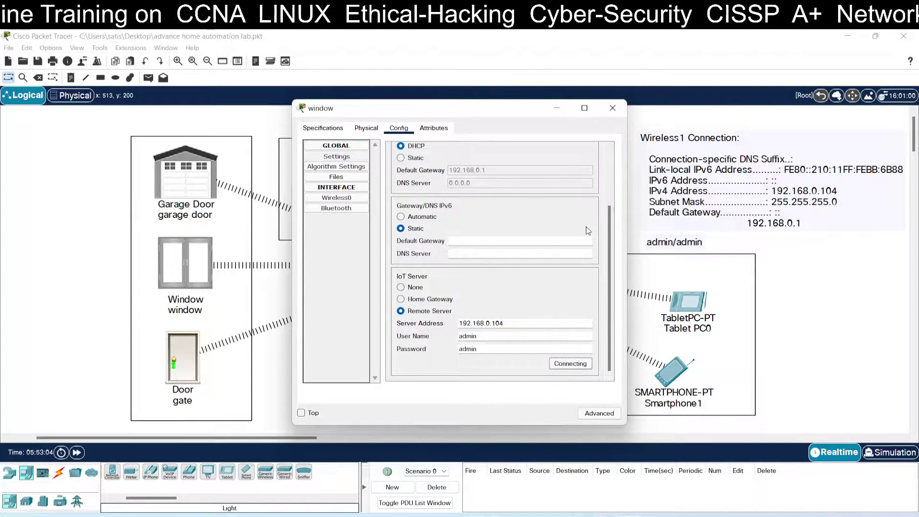
- Switch the gate's global IoT Server setting to Remote Server
click(614, 108)
click(194, 347)
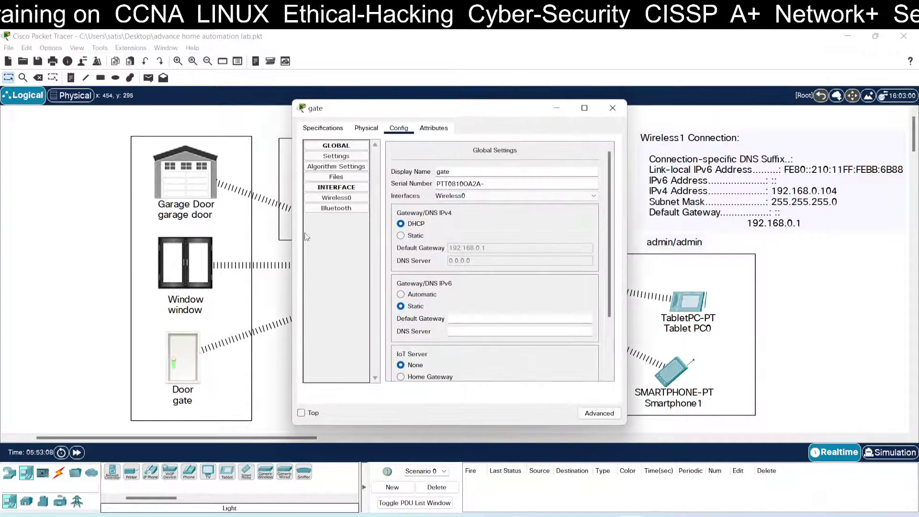
click(349, 199)
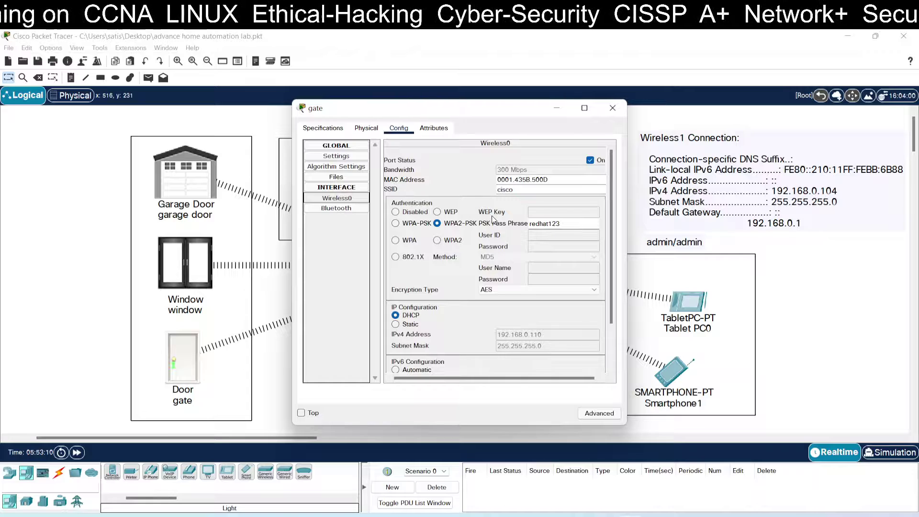
scroll(443, 311, down, 3)
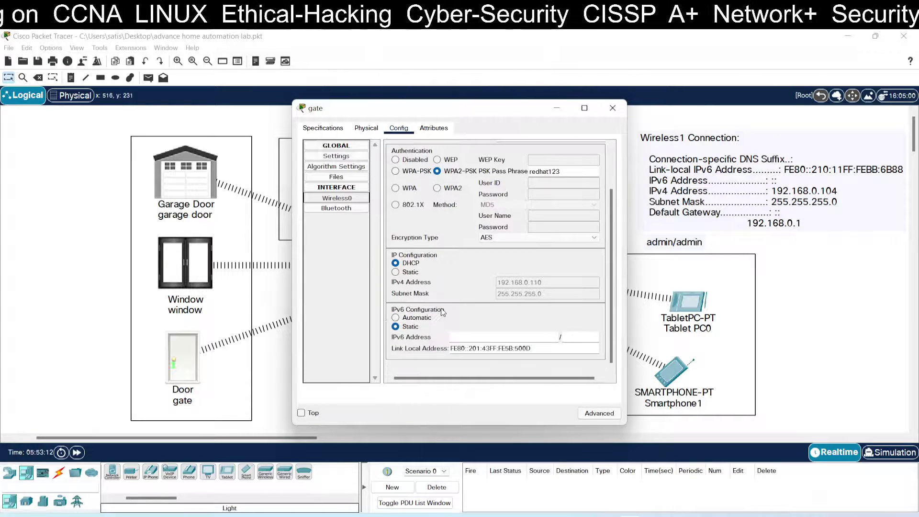
click(336, 156)
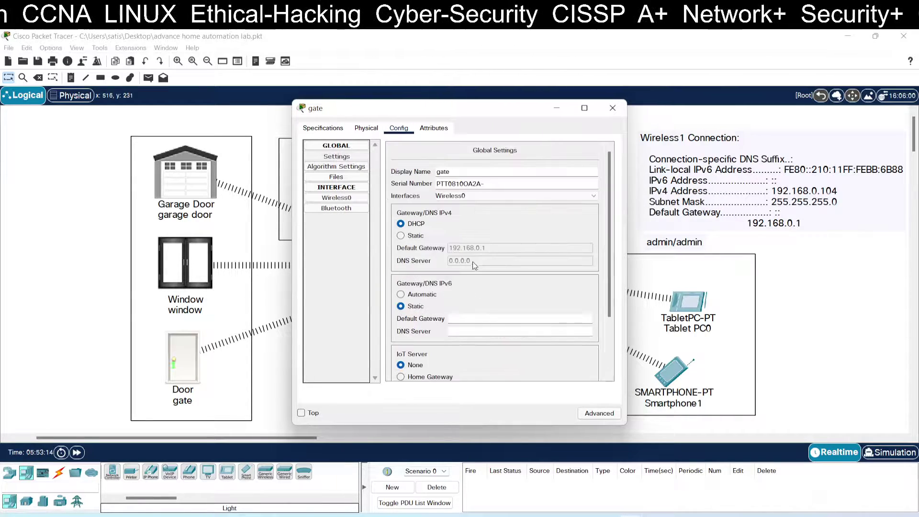
scroll(472, 261, down, 3)
click(446, 312)
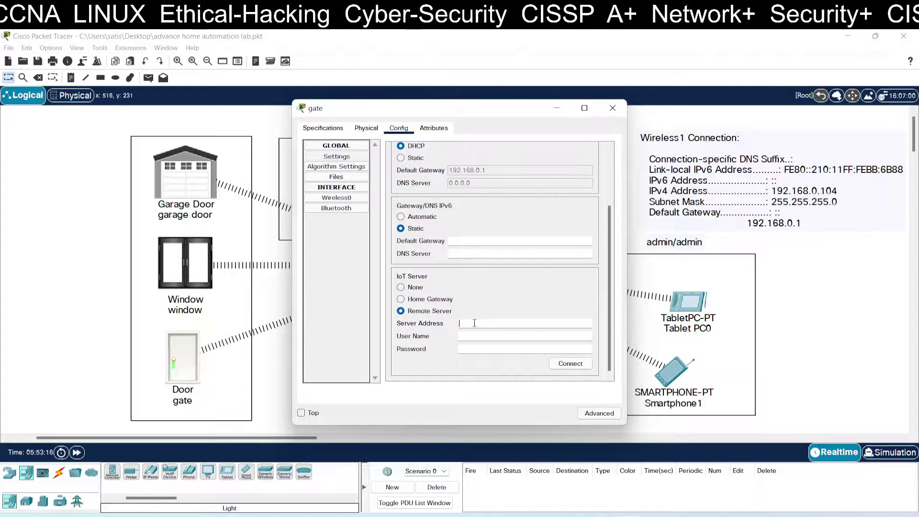
- Connect the gate to server 192.168.0.104 using the server's user name and password
click(474, 323)
text(192.1)
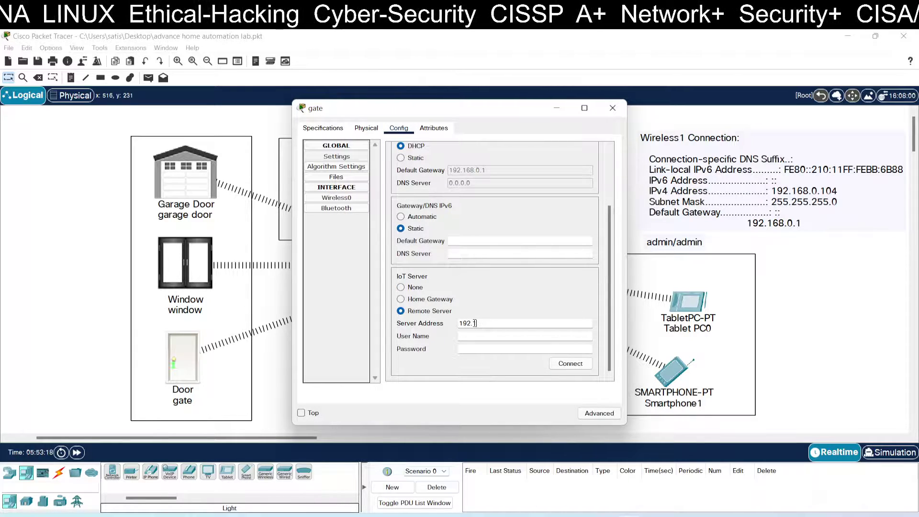
text(68.0.10)
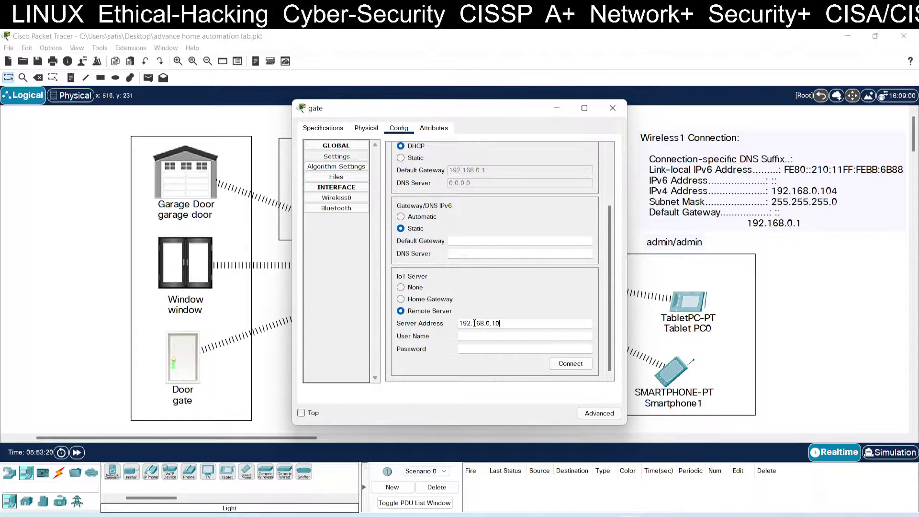
text(4)
key(Tab)
text(adm)
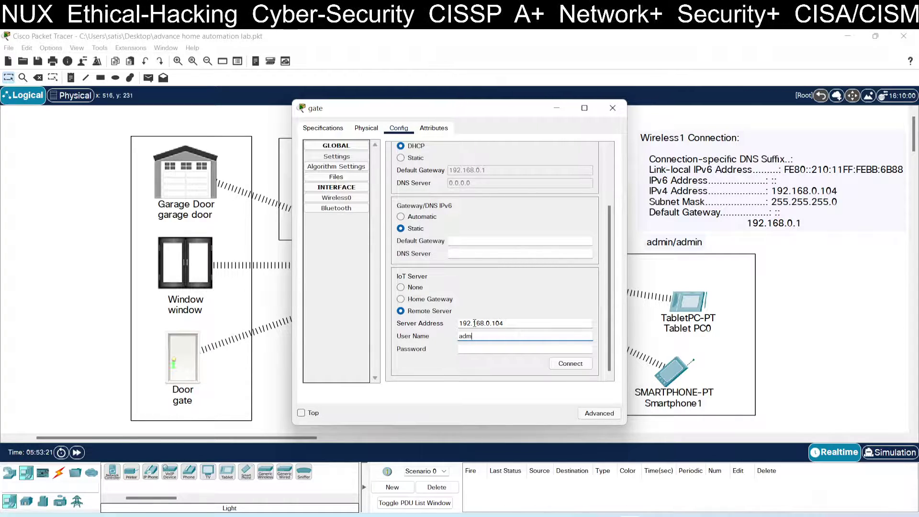
key(Tab)
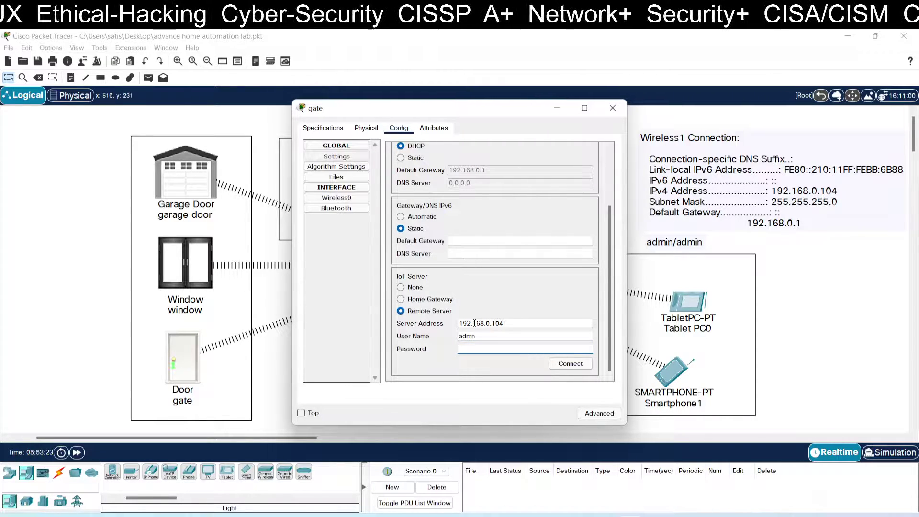
text(admin)
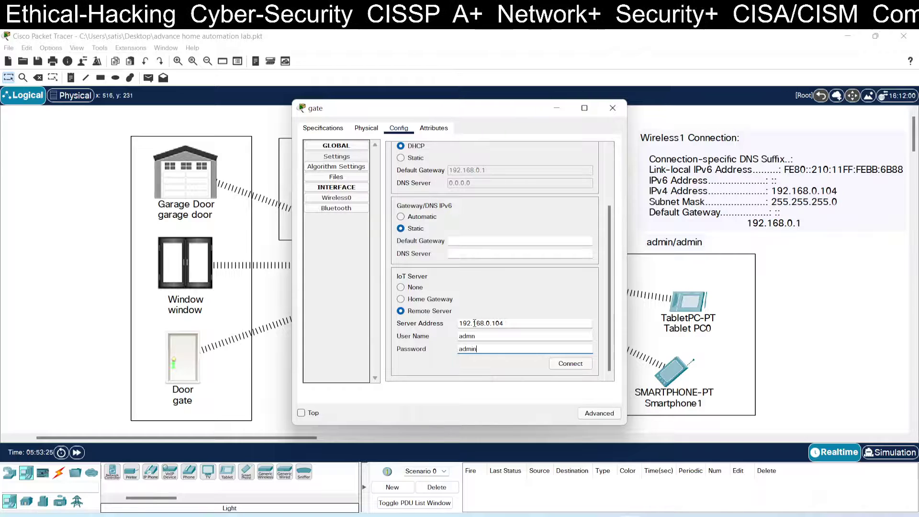
click(473, 336)
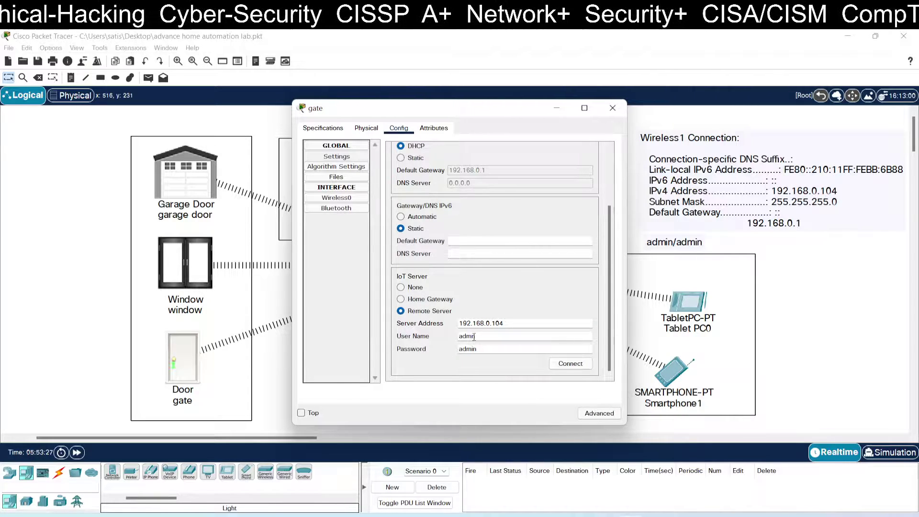
click(573, 364)
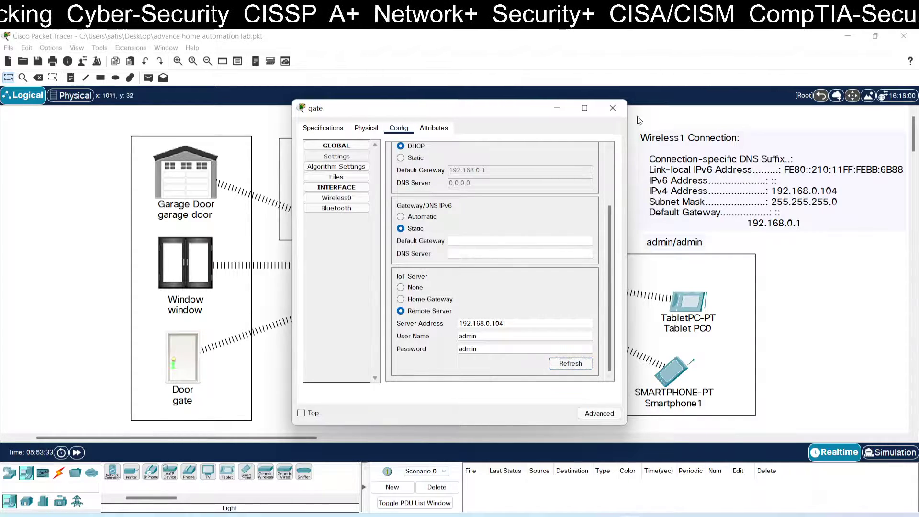
click(612, 108)
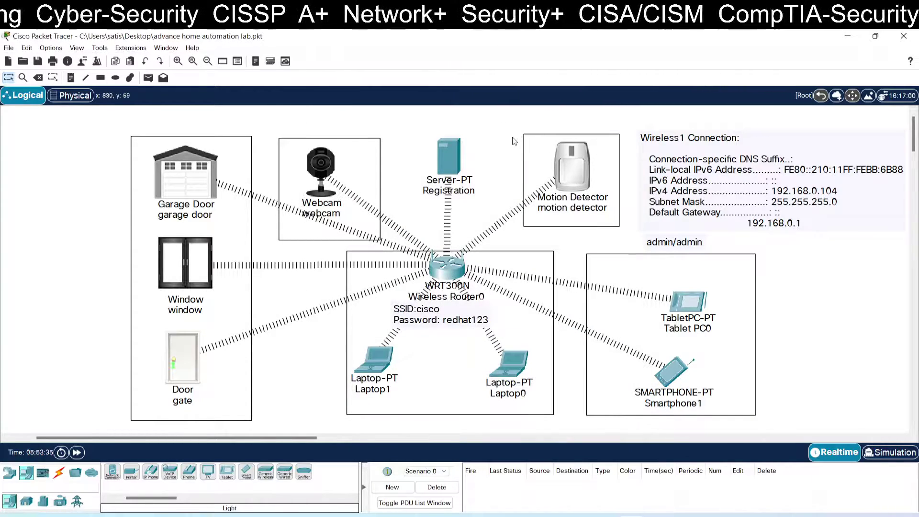
- Load 192.168.0.104 in the Registration server's web browser to reach the IoT login page
click(450, 162)
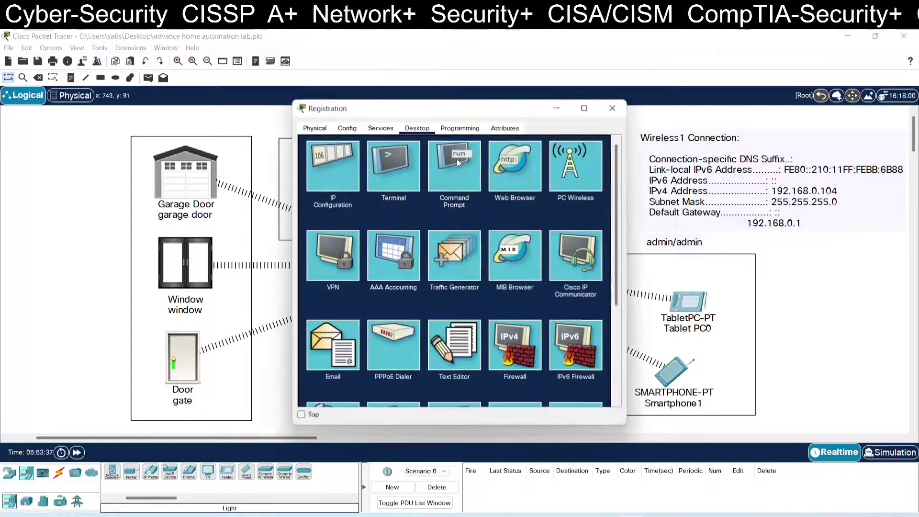
click(505, 168)
click(465, 162)
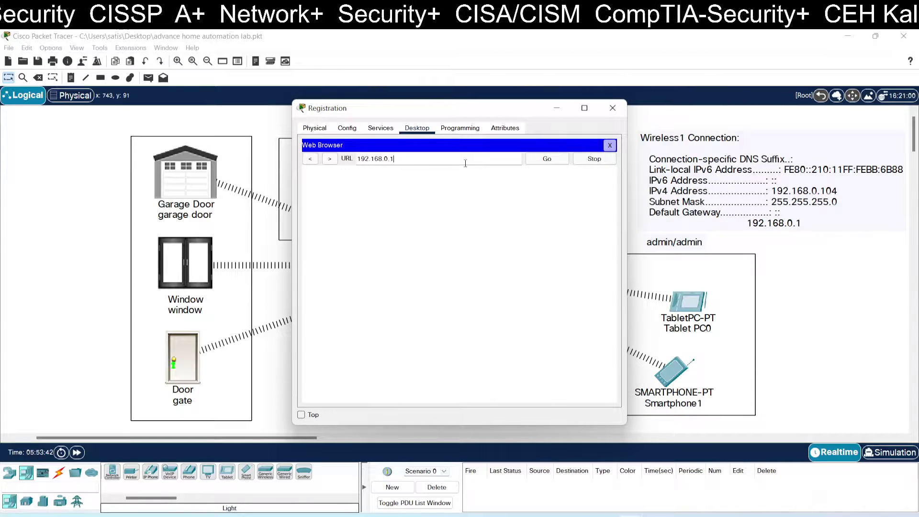
key(Return)
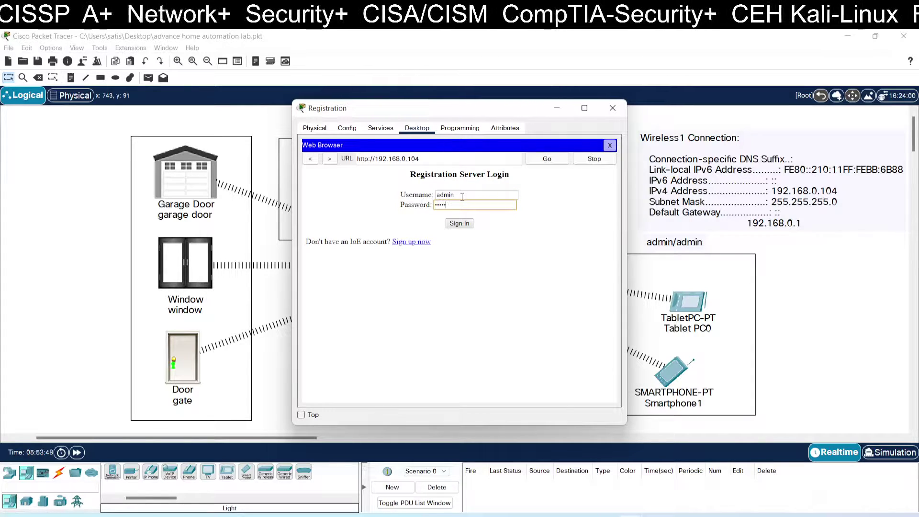
- Sign in, check the webcam's registration, and open the camera on rule from Conditions
click(458, 223)
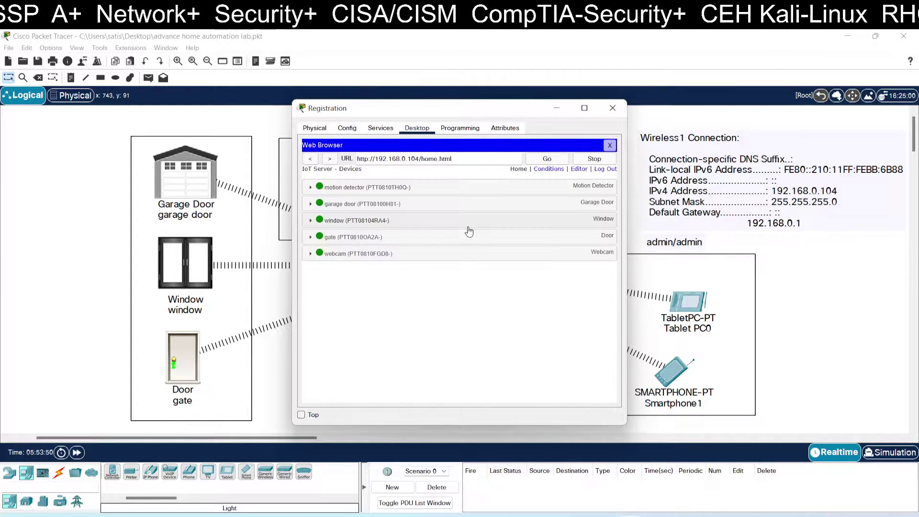
drag(554, 112, 796, 111)
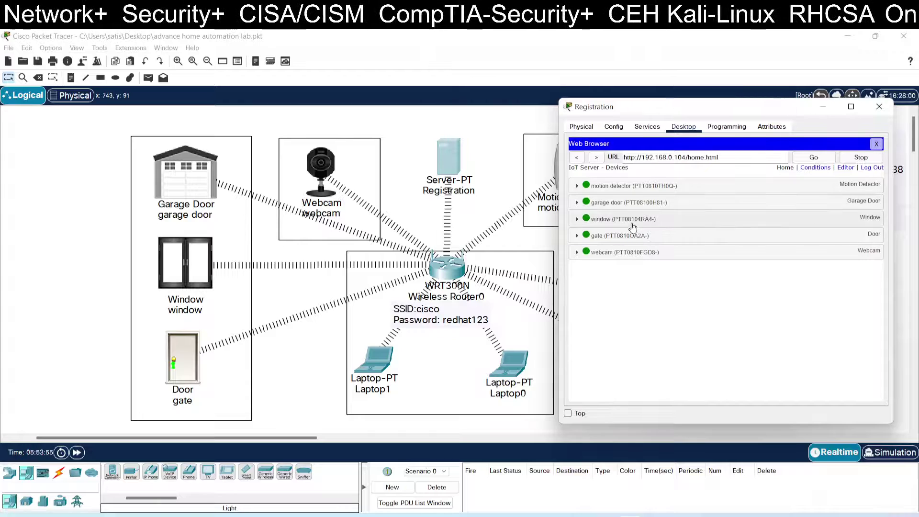
click(581, 252)
click(581, 253)
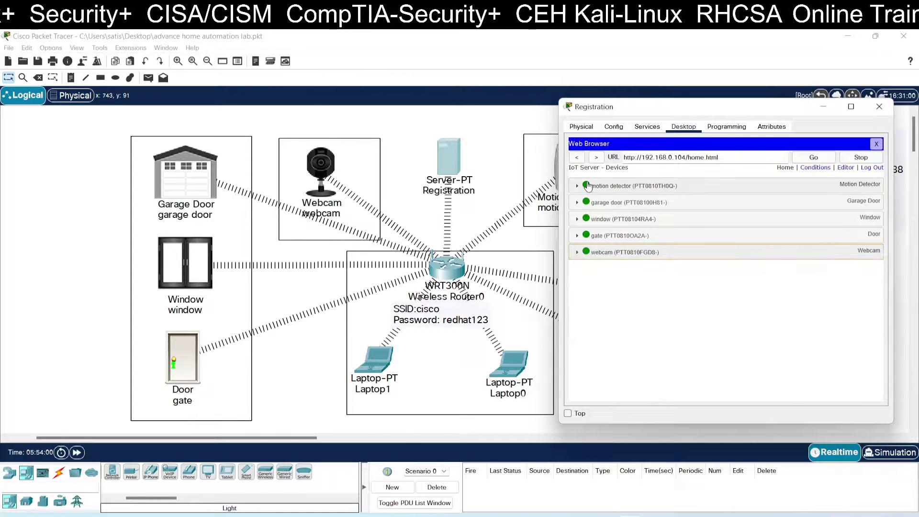
click(815, 167)
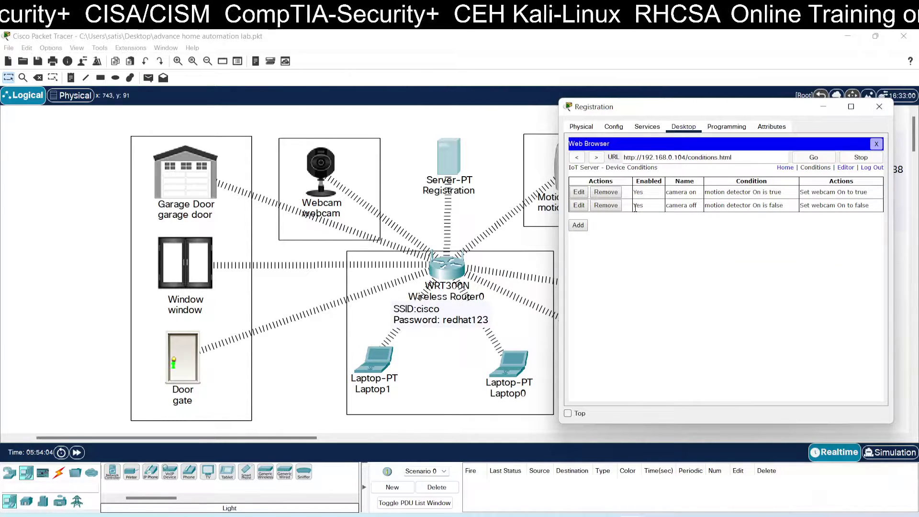
click(578, 192)
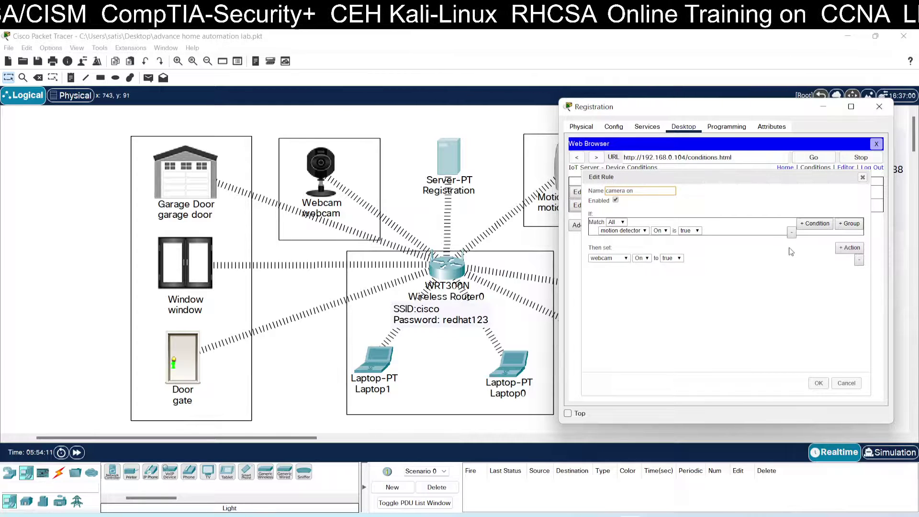
- Add a rule action setting the garage door's On property to false
click(845, 249)
click(622, 266)
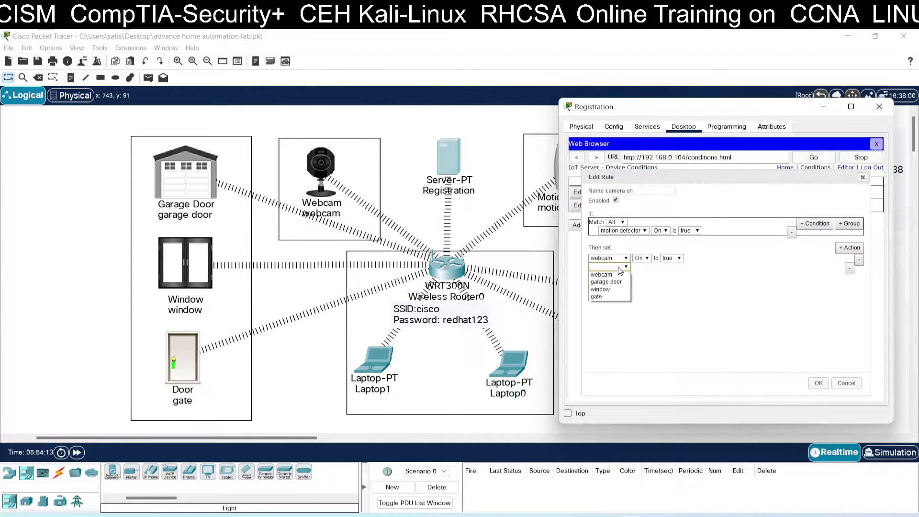
click(617, 283)
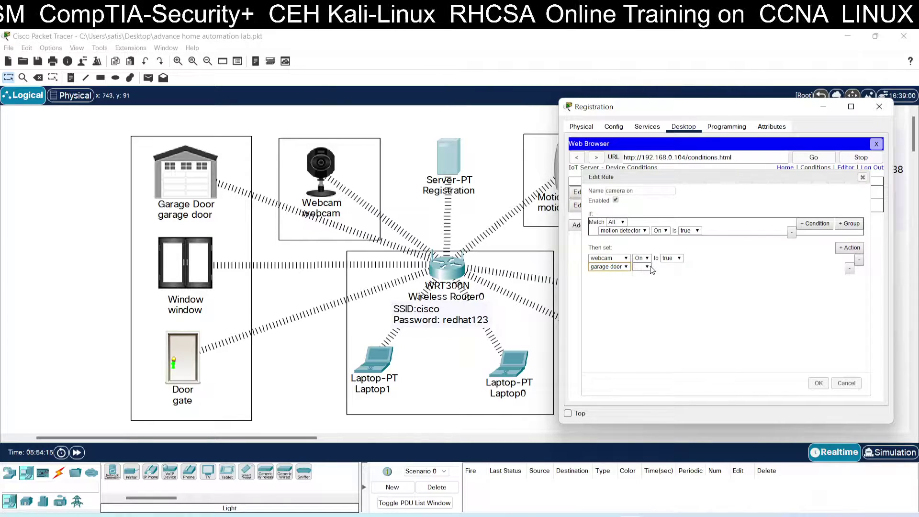
click(641, 267)
click(641, 275)
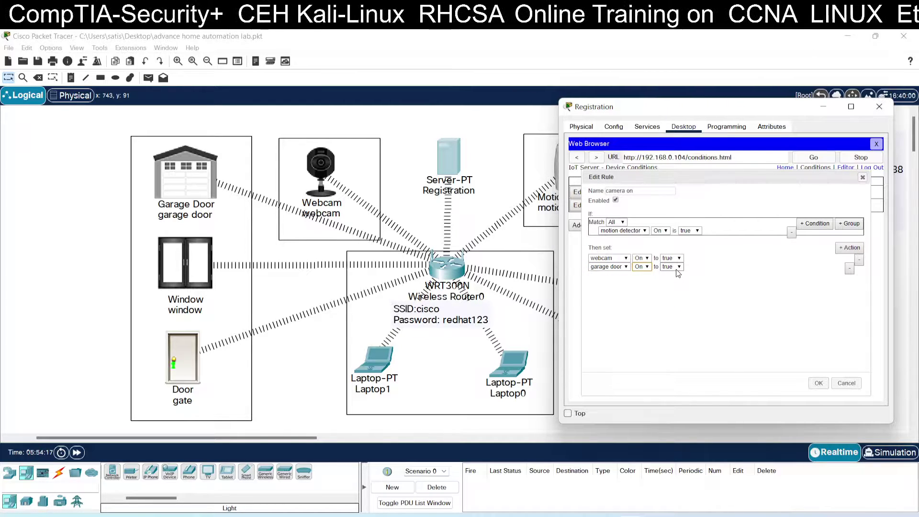
click(676, 267)
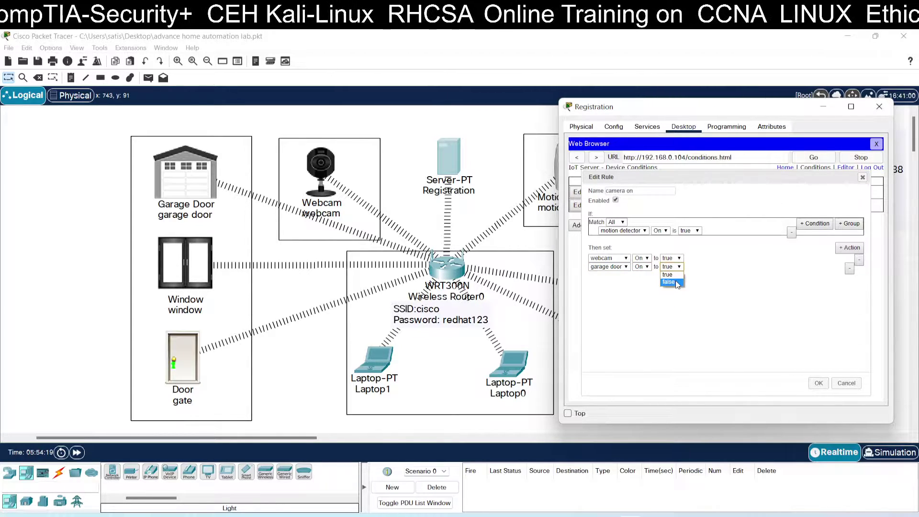
click(677, 284)
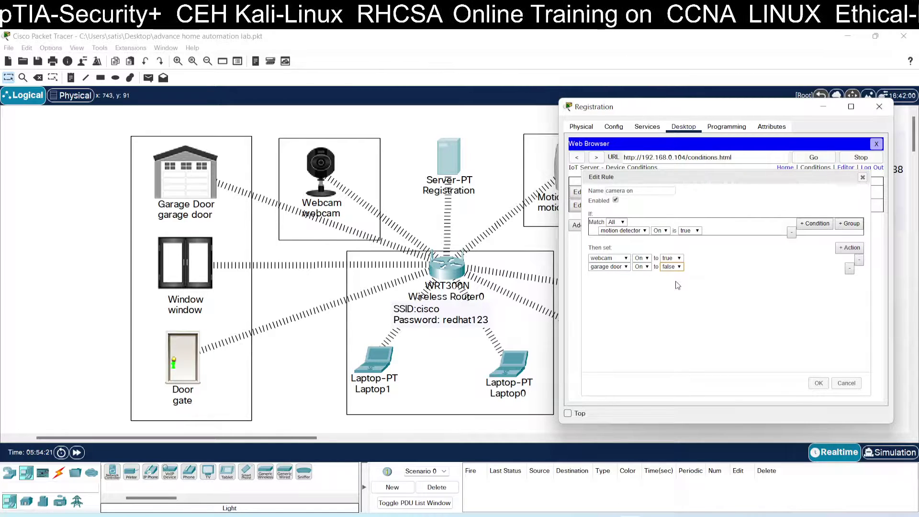
- Add a third action setting the window's On property to false
click(849, 248)
click(621, 276)
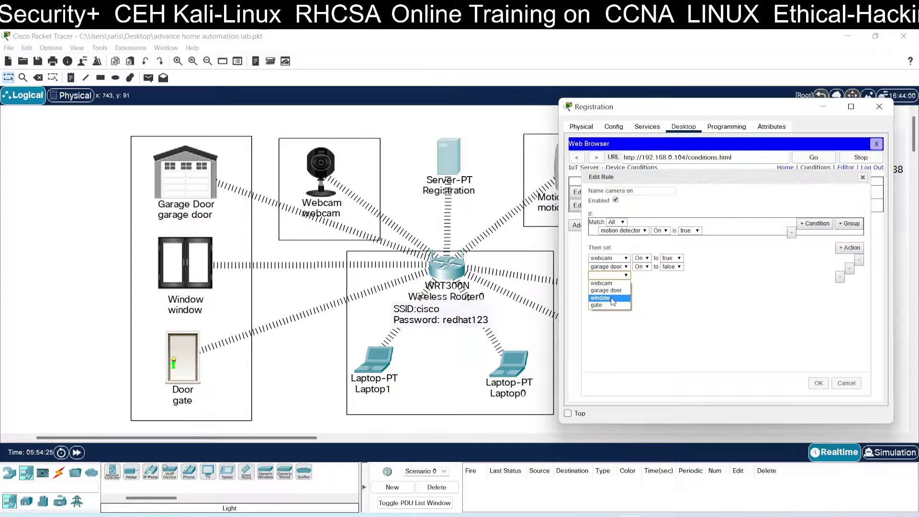
click(601, 297)
click(639, 283)
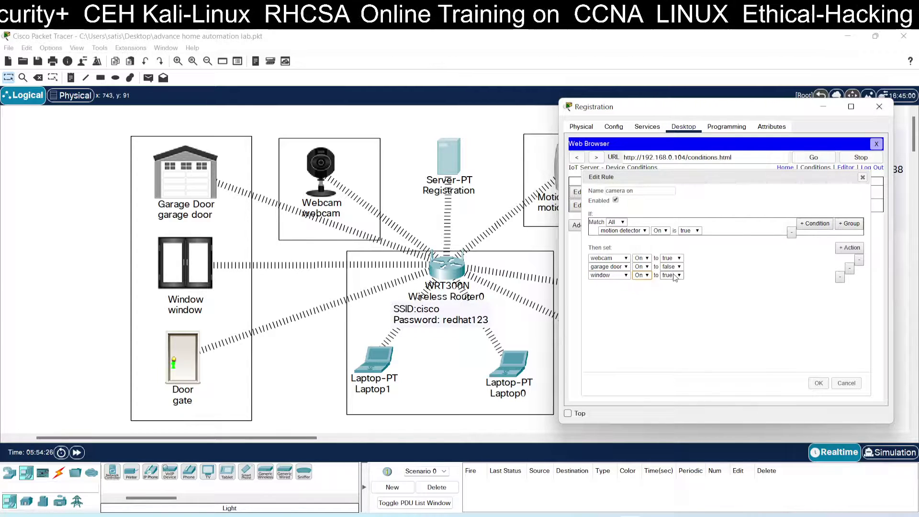
click(672, 275)
click(674, 292)
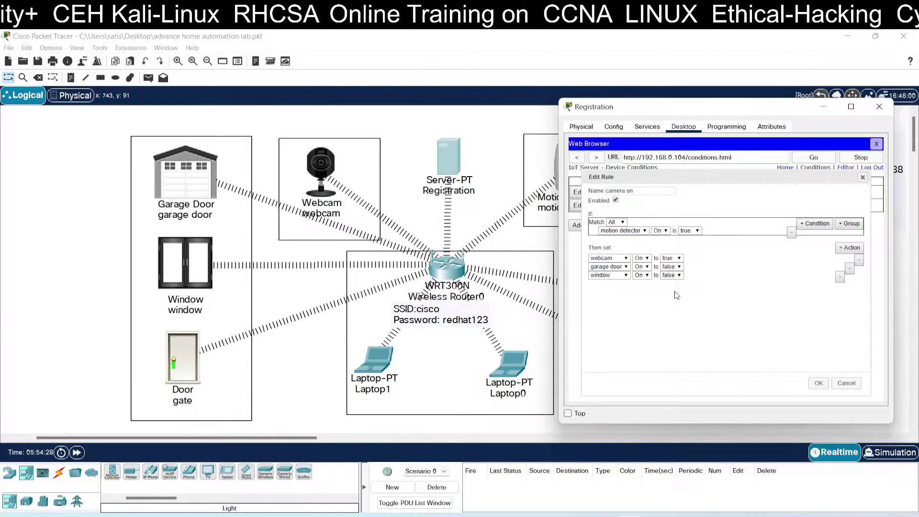
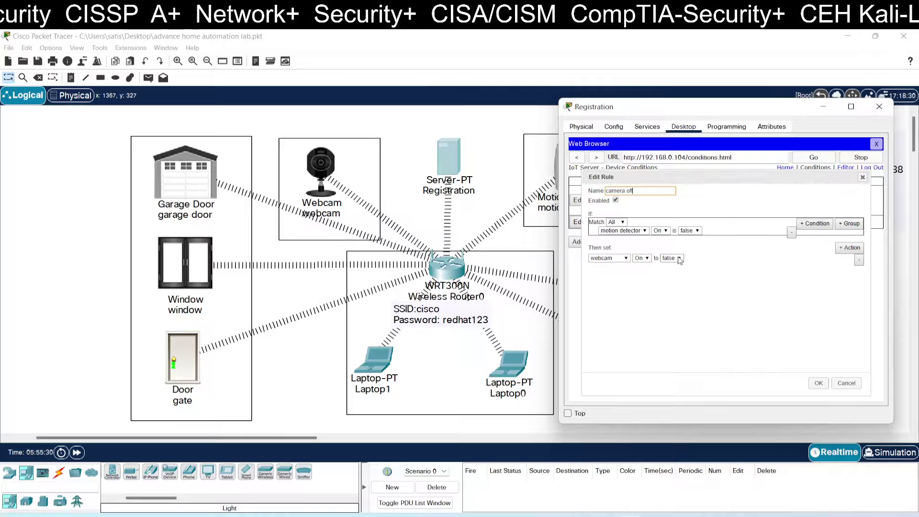
- Add a camera off rule action setting the garage door's On property to true
click(839, 249)
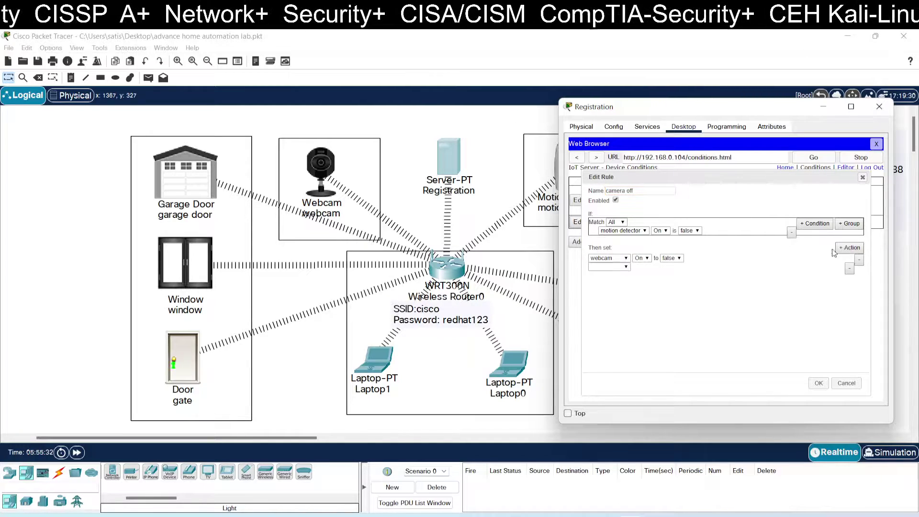
click(622, 267)
click(604, 282)
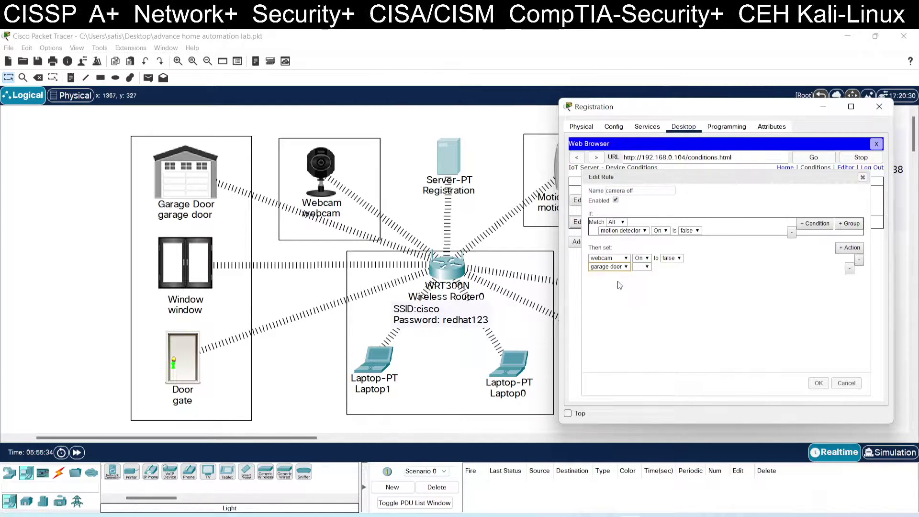
click(641, 267)
click(641, 275)
click(669, 271)
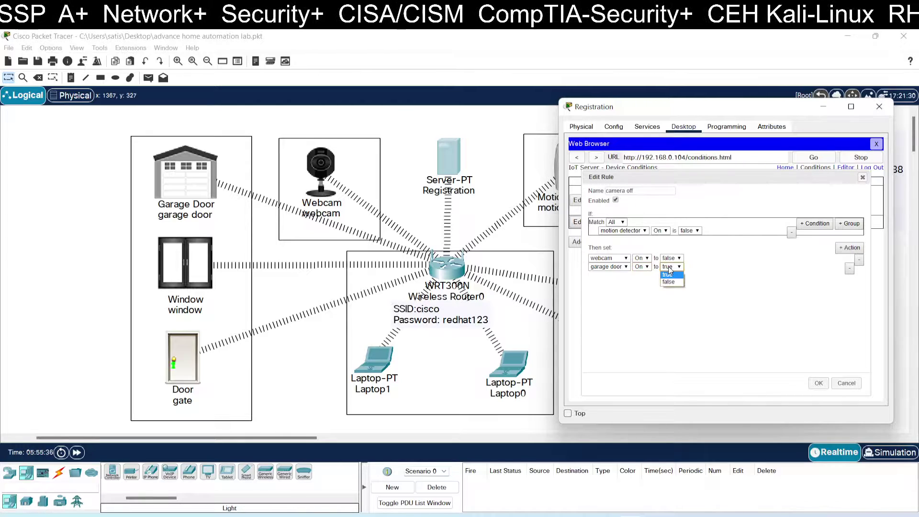
click(670, 276)
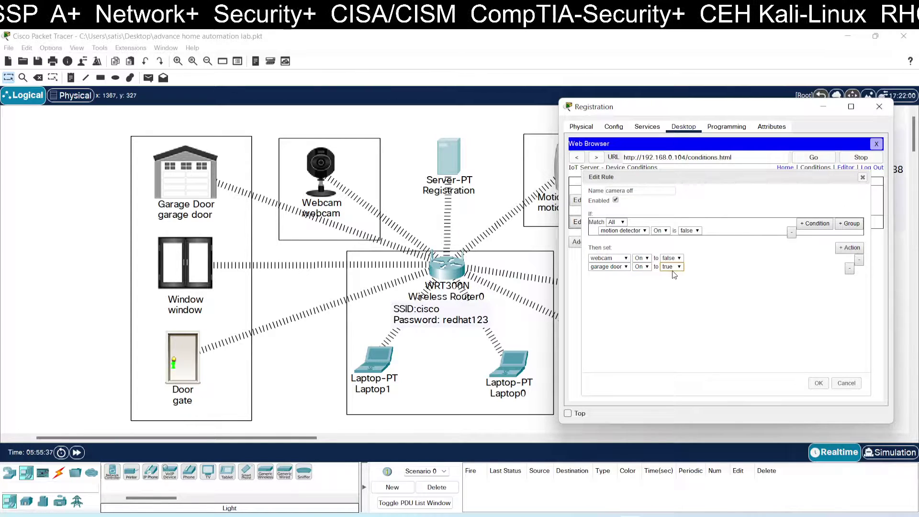
- Add a third action setting the window's On property to true
click(851, 248)
click(625, 275)
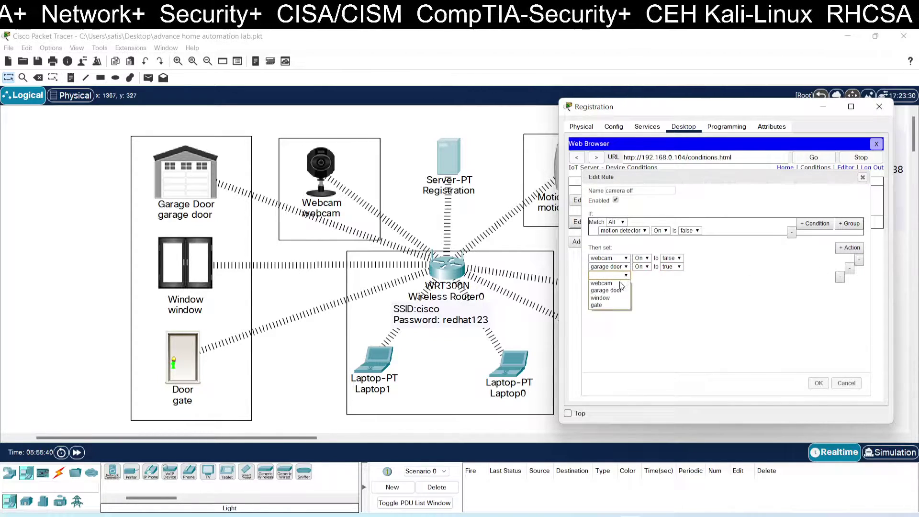
click(611, 296)
click(647, 276)
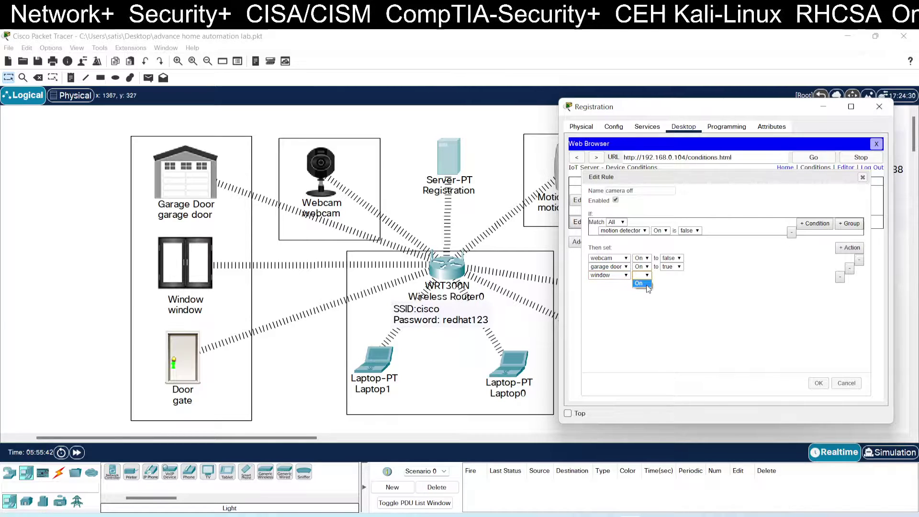
click(641, 285)
click(676, 275)
click(677, 279)
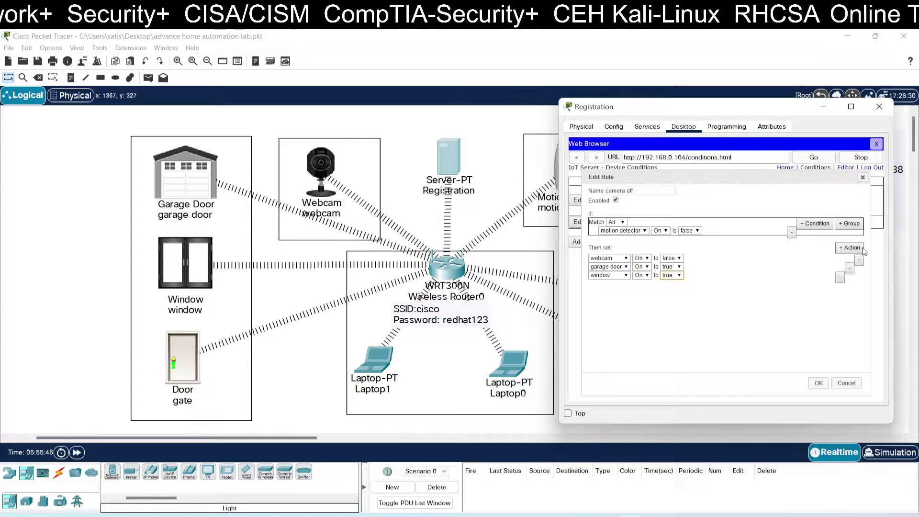
- Add a fourth action setting the gate's Lock to Unlock, then save the rule
click(849, 247)
click(626, 284)
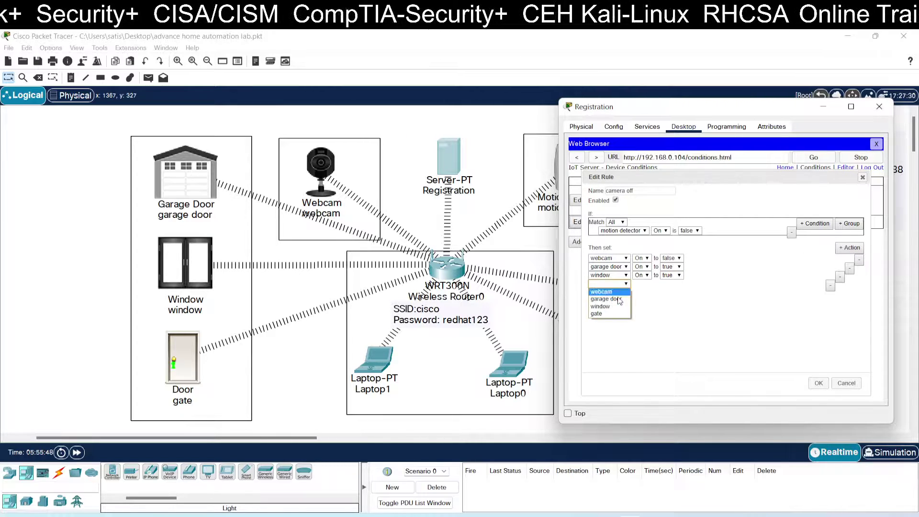
click(610, 312)
click(650, 285)
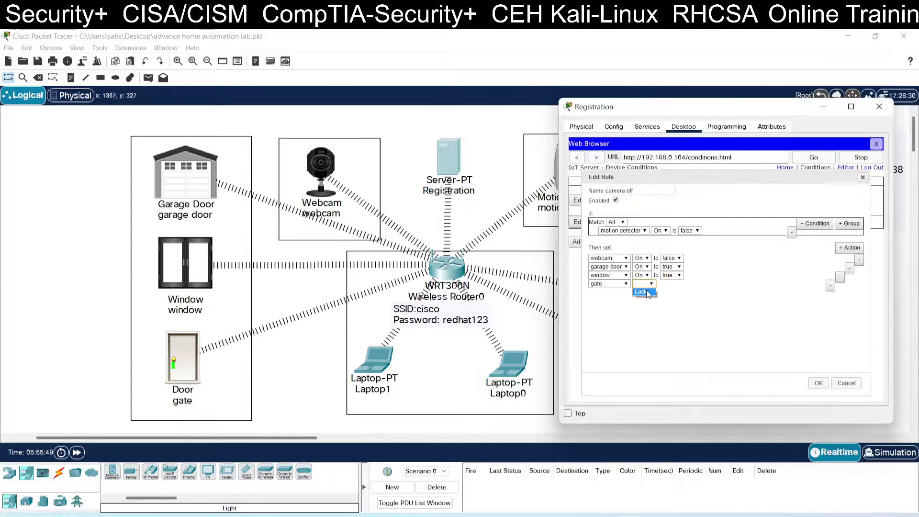
click(641, 292)
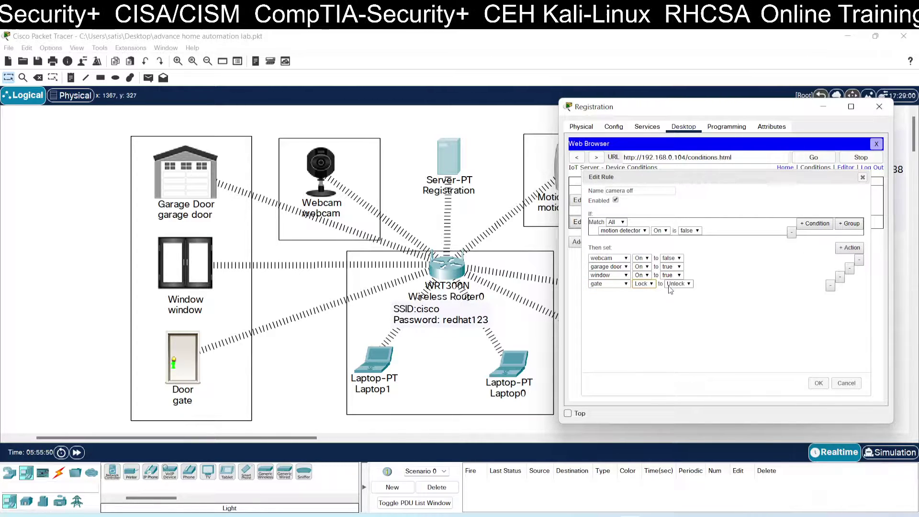
click(818, 384)
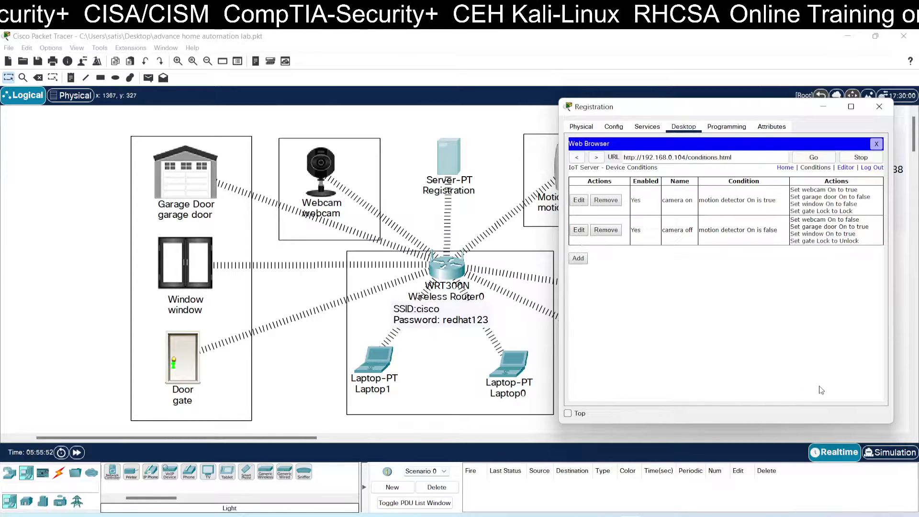
- Reopen the Registration server's web browser and load 192.168.0.104
click(877, 143)
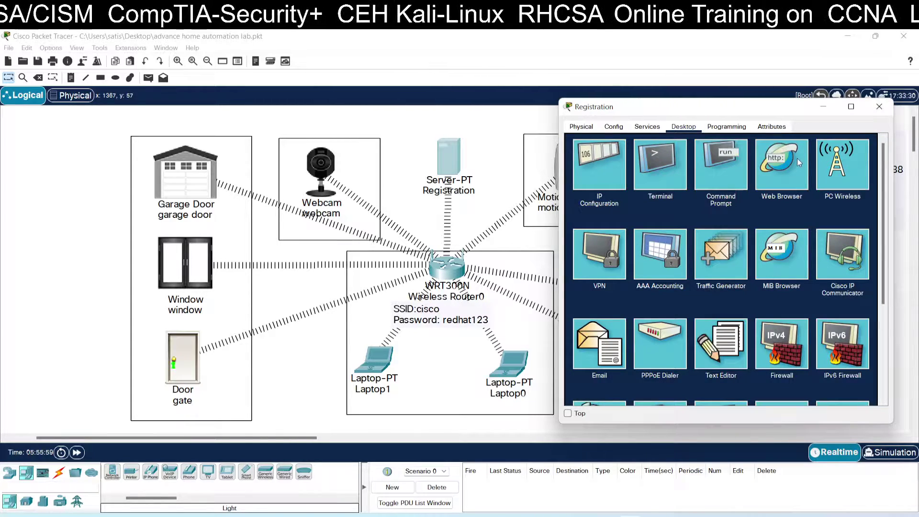
drag(763, 106, 747, 225)
click(761, 277)
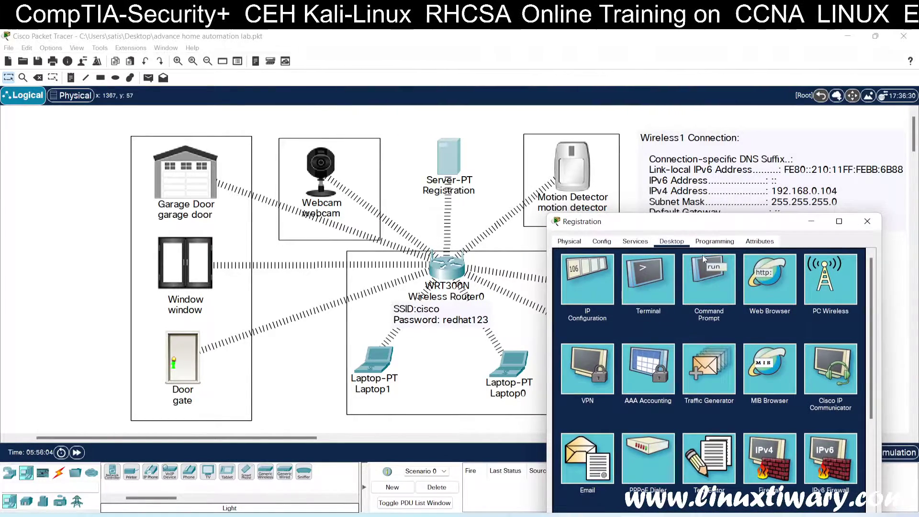
click(719, 269)
text(19)
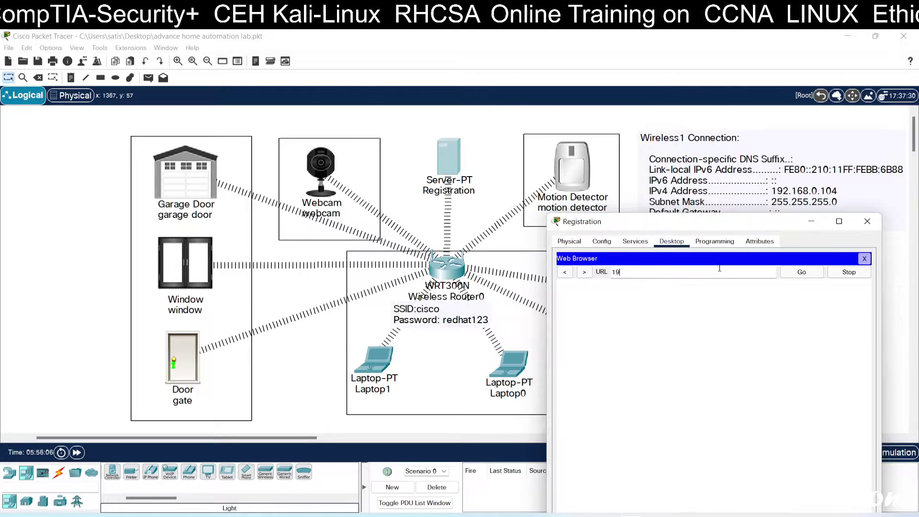
text(2.168)
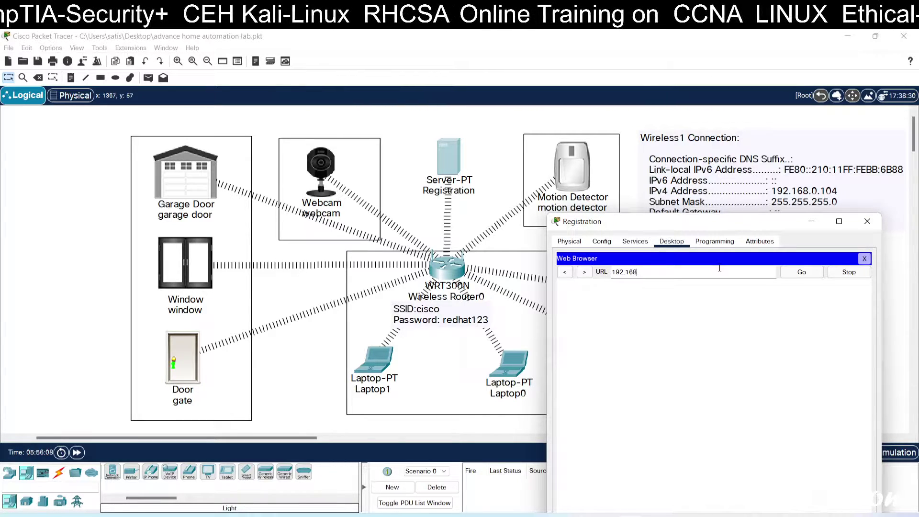
text(.0.104)
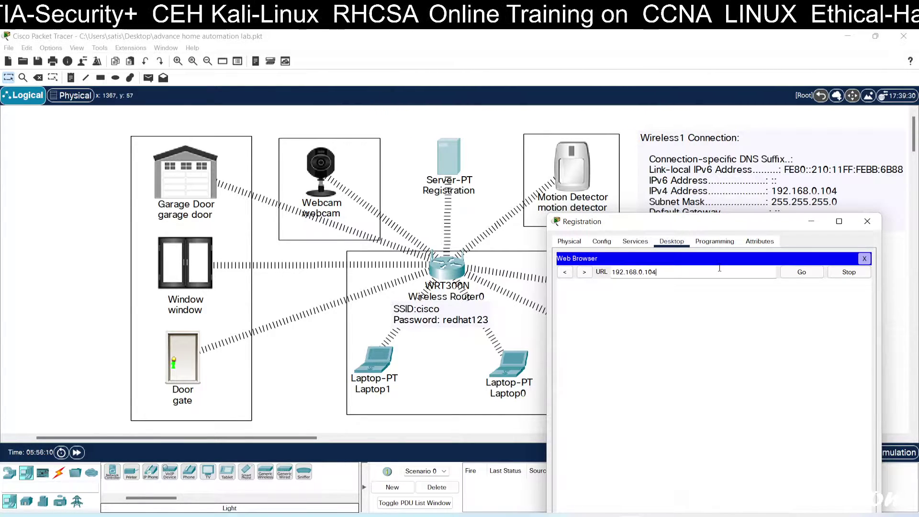
key(Return)
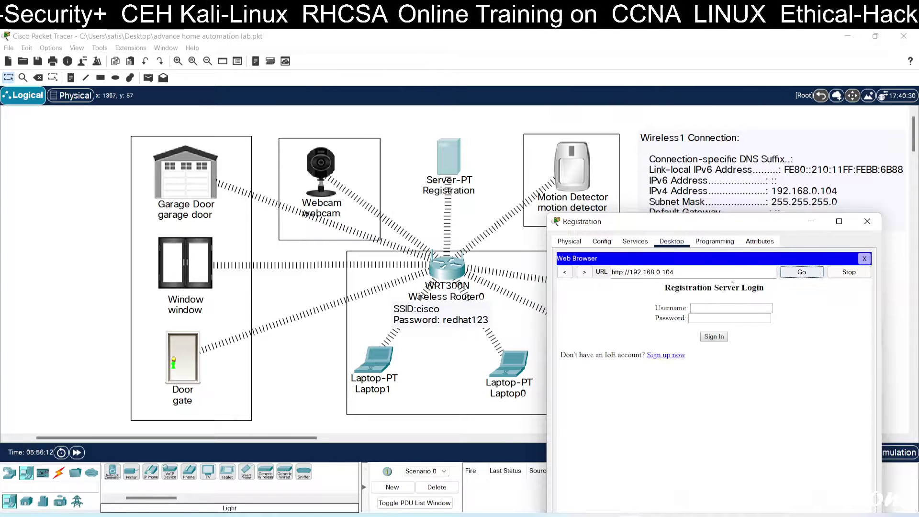
- Log in to the IoT server with the server username and password
click(714, 305)
text(admin)
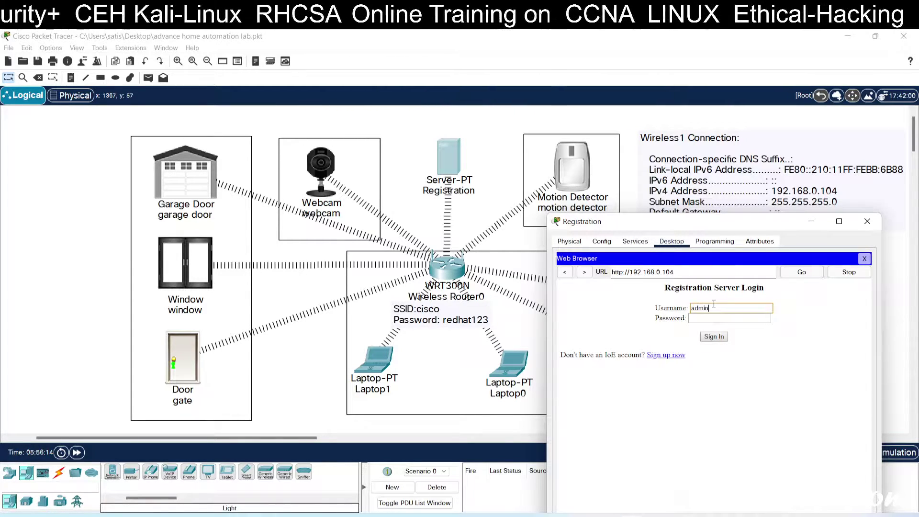
key(Tab)
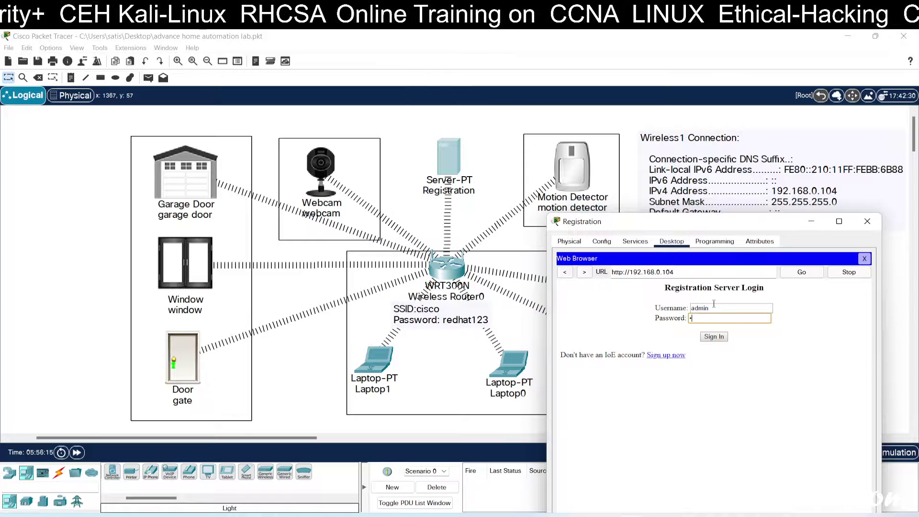
text(admin)
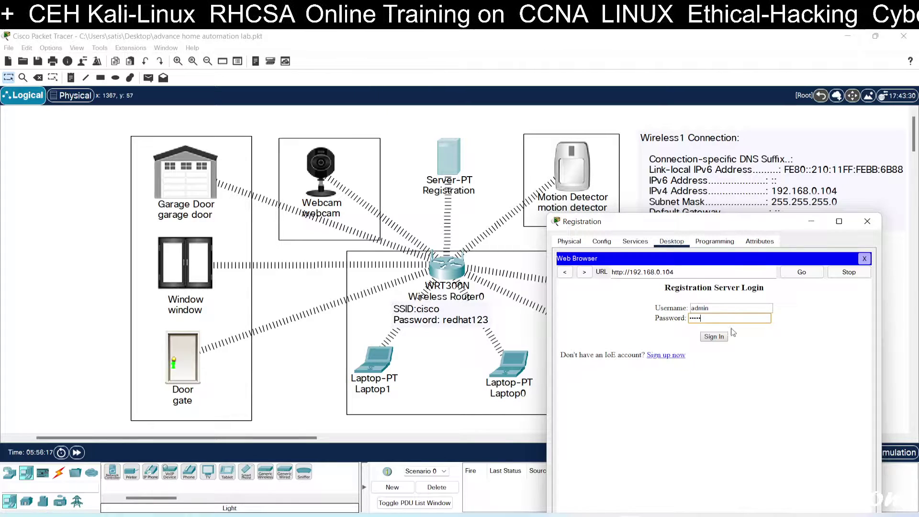
click(717, 336)
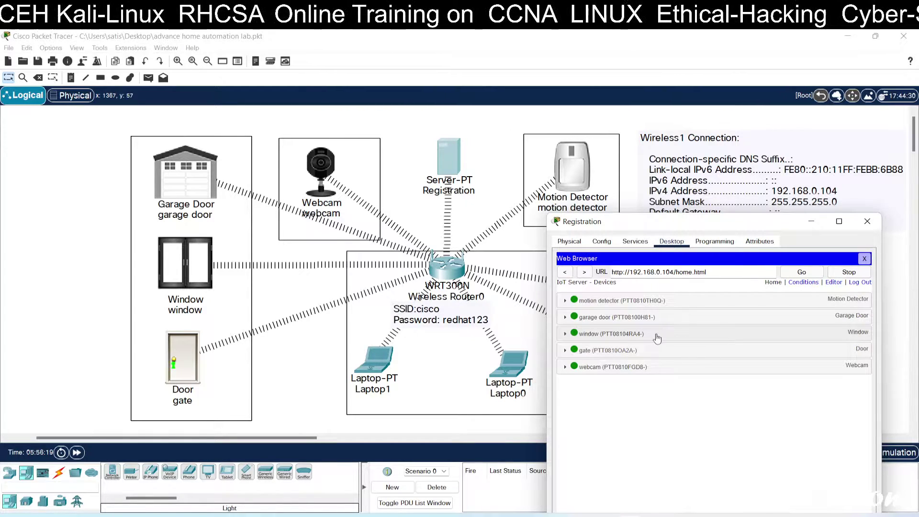
- Expand the motion detector, garage door and webcam rows, confirm motion turns the webcam image on, then close the window
click(573, 300)
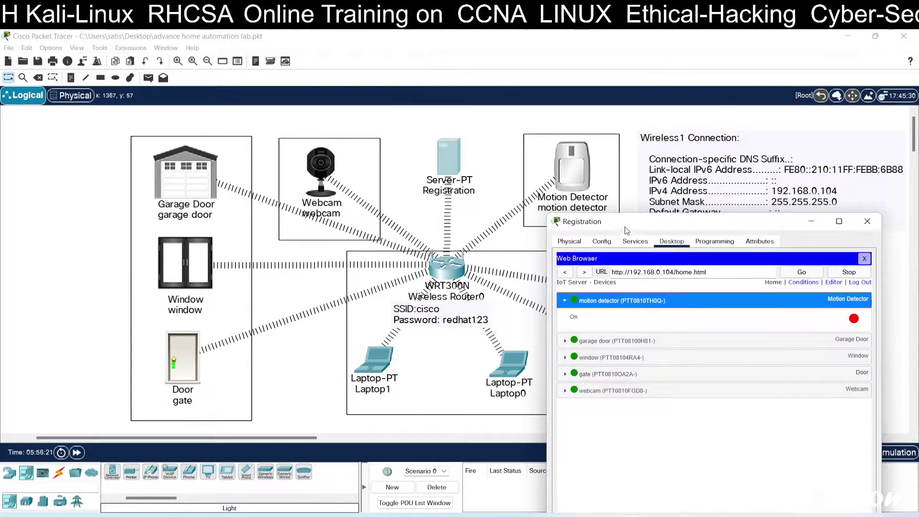
drag(625, 222, 400, 244)
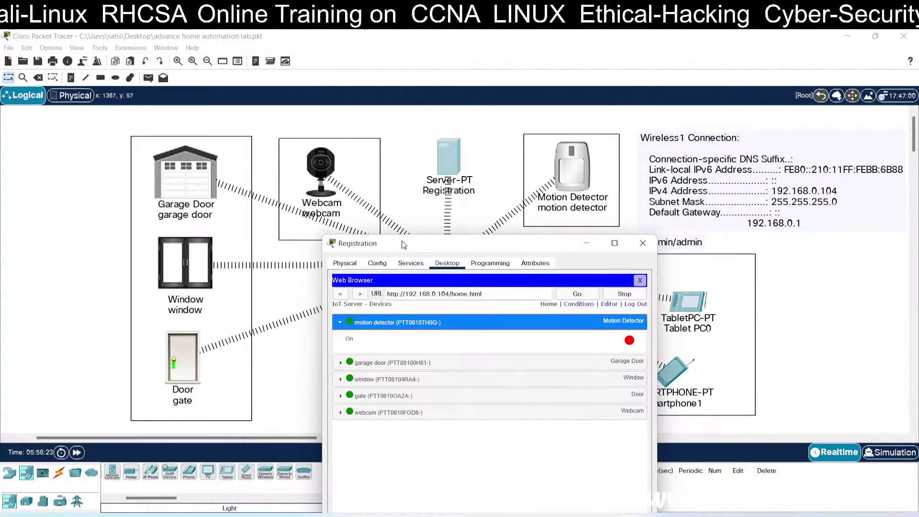
click(367, 361)
click(342, 436)
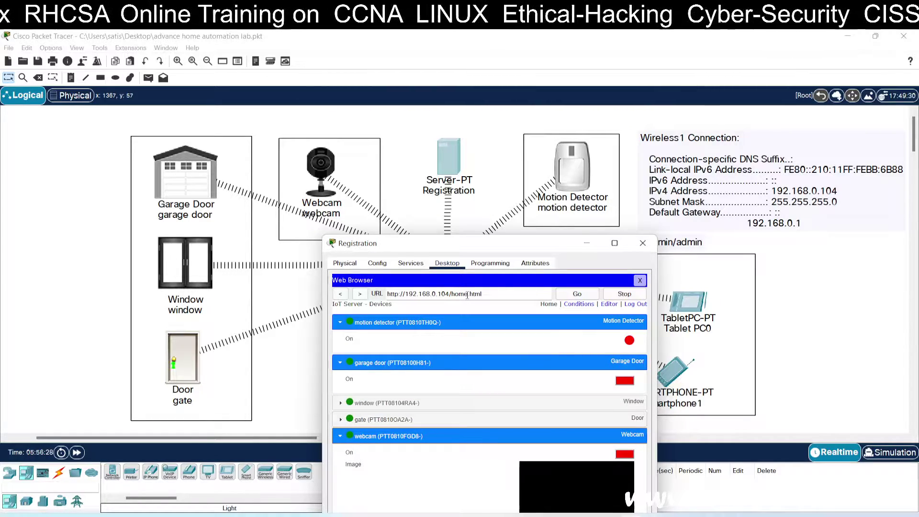
alt+click(572, 170)
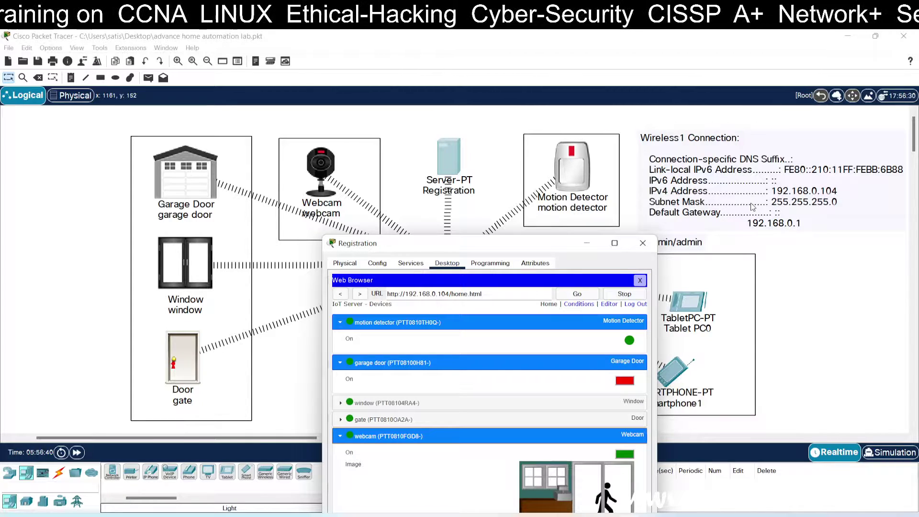
click(791, 256)
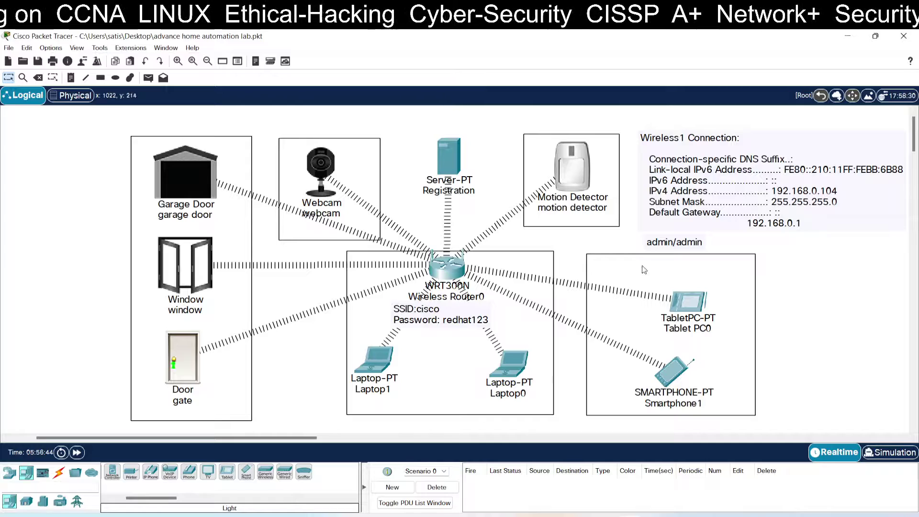
click(680, 488)
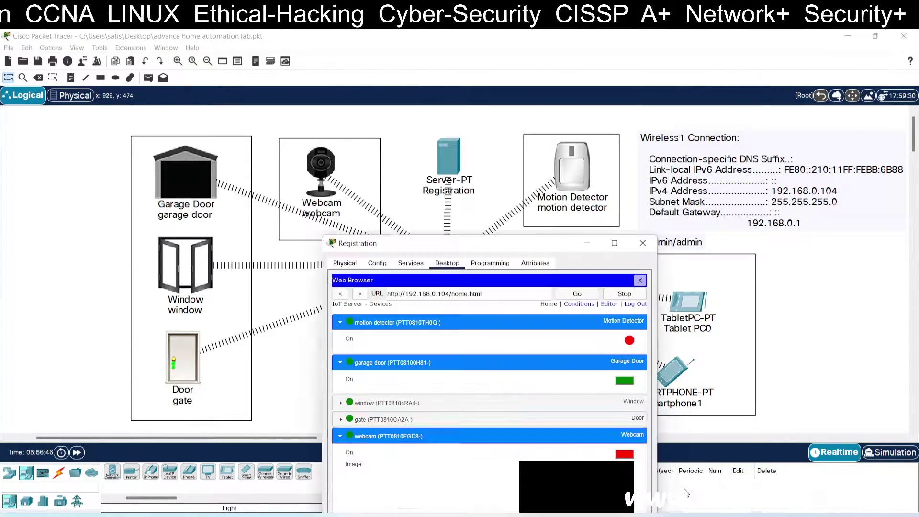
drag(563, 253, 734, 181)
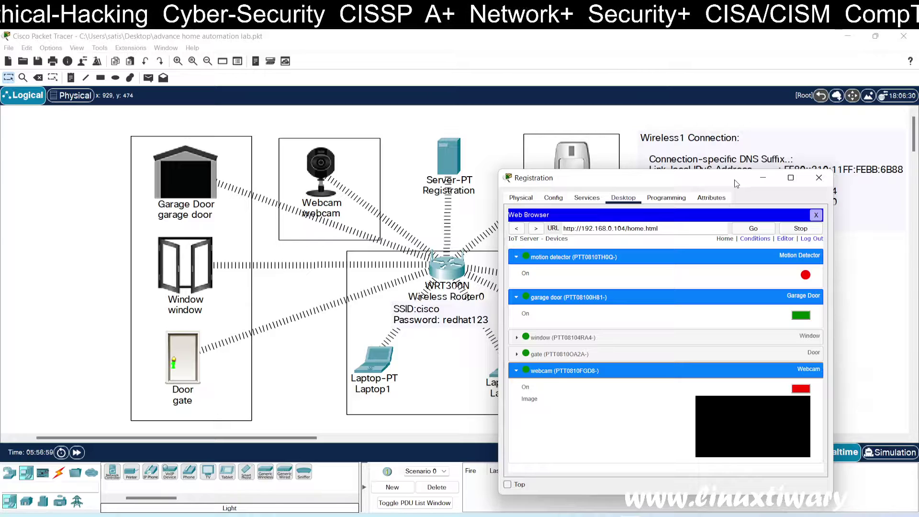
mouse_move(582, 152)
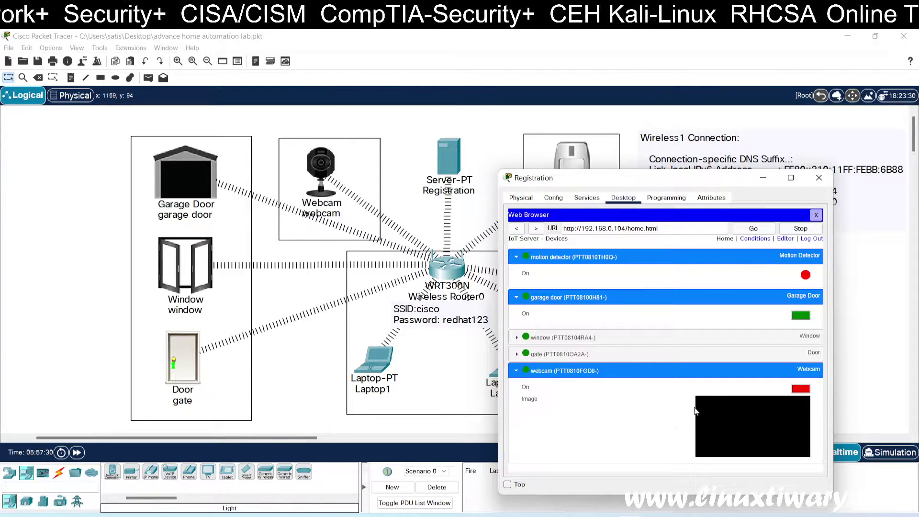
click(817, 178)
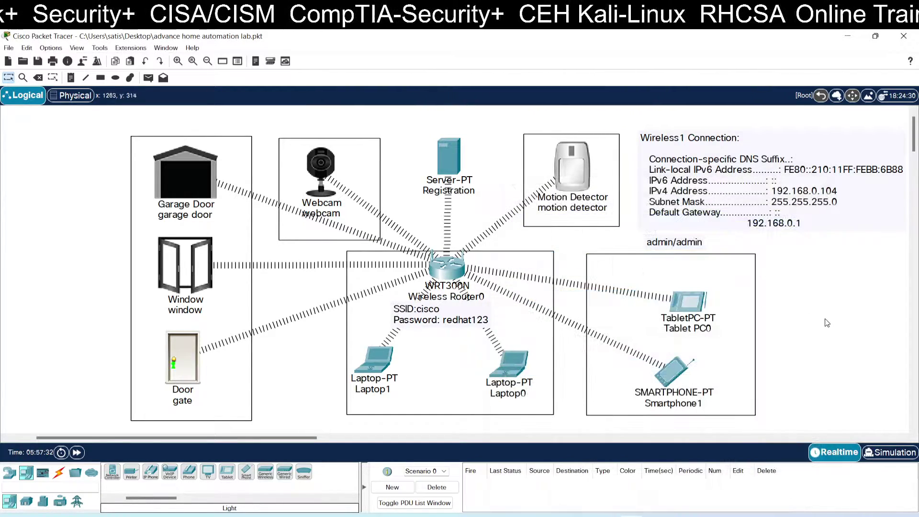